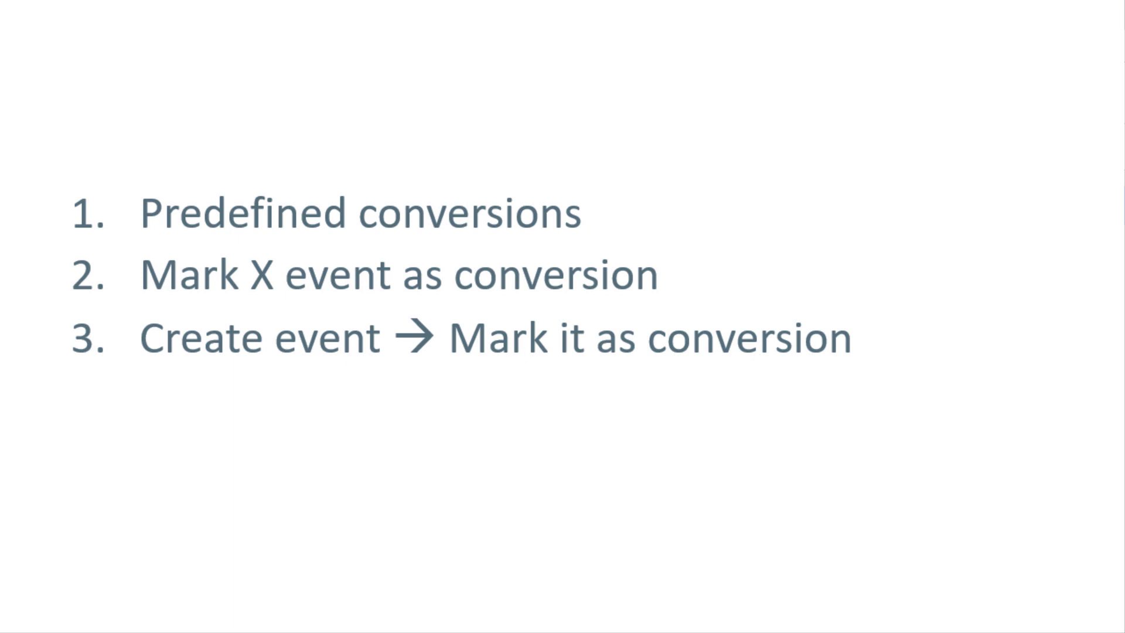
pyautogui.press('Right')
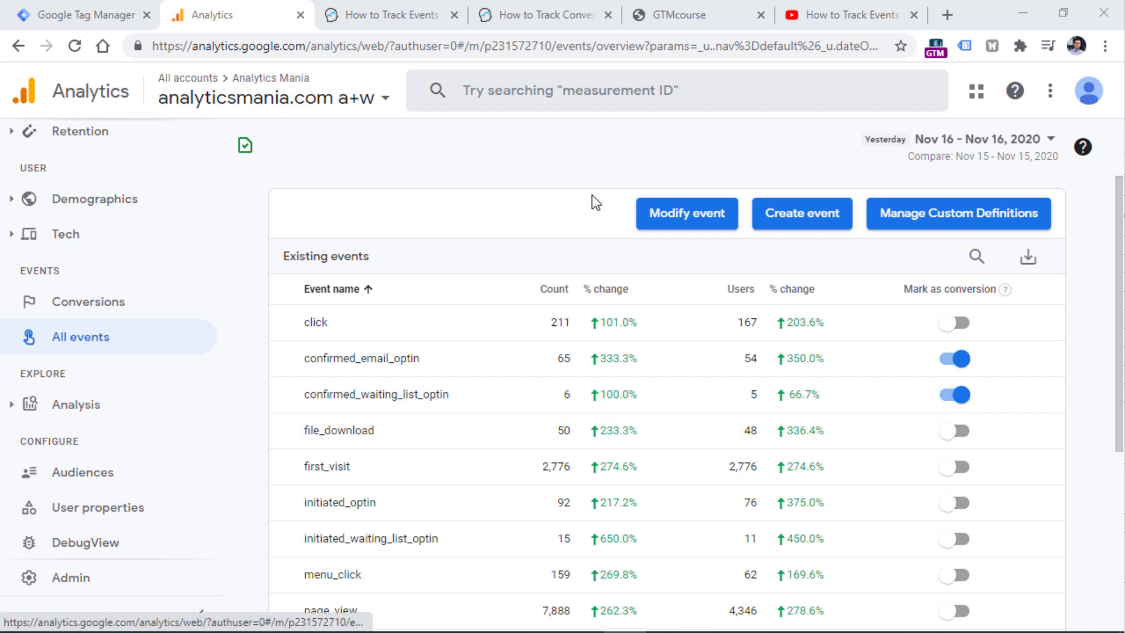
# Step: Mark the existing initiated_optin event as a conversion in the All events list
pyautogui.moveTo(1119, 282); pyautogui.dragTo(1113, 385)
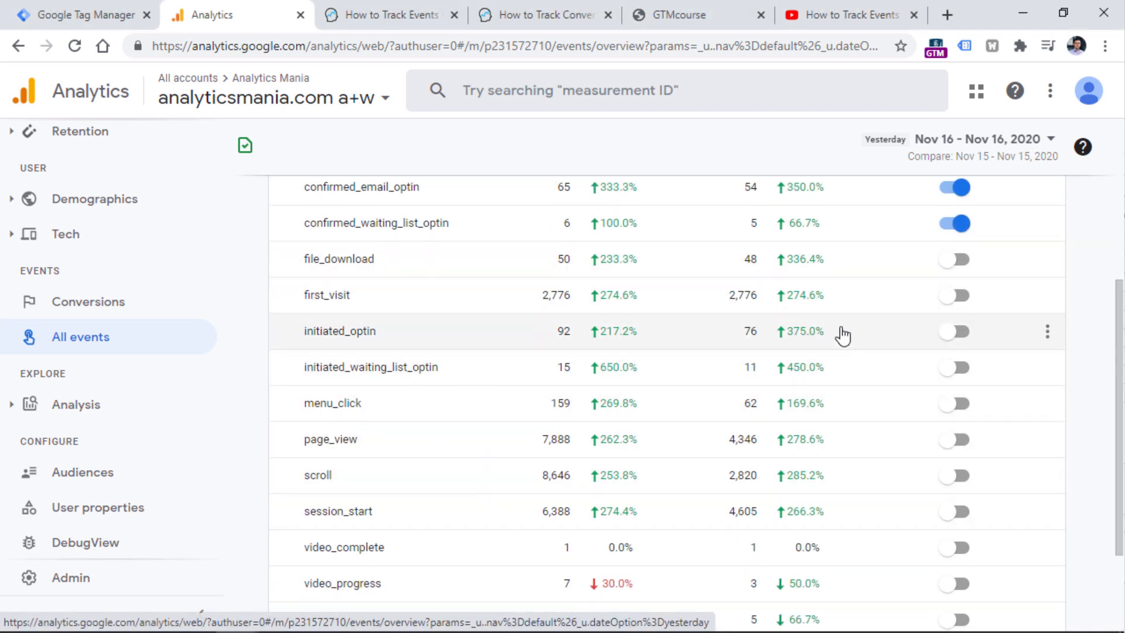
pyautogui.scroll(3, 972, 287)
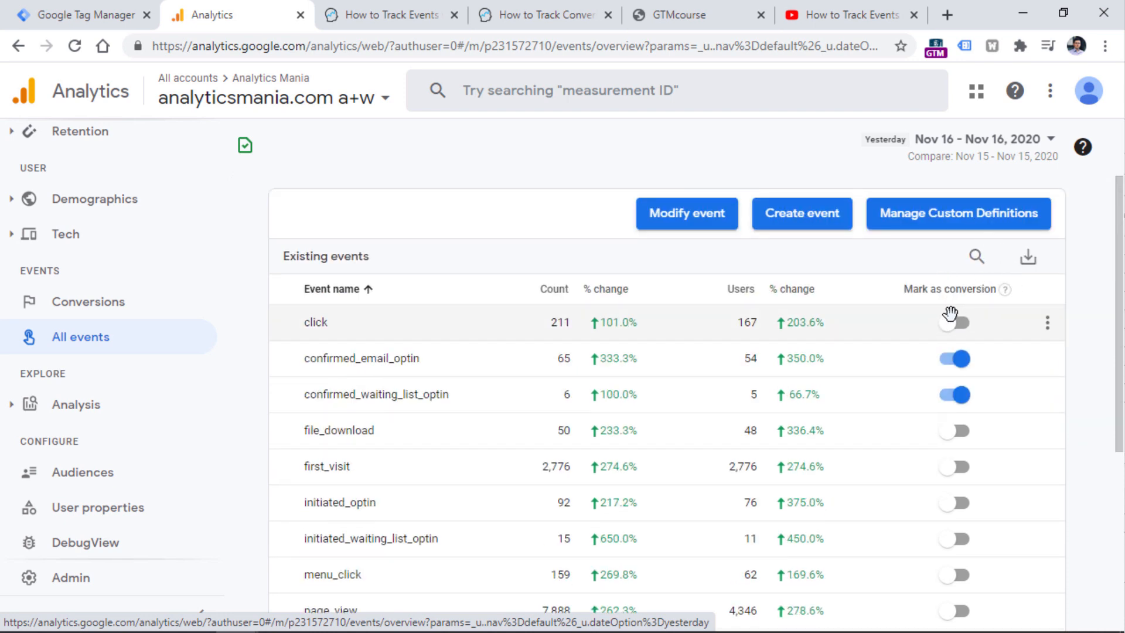
pyautogui.scroll(-2, 1120, 296)
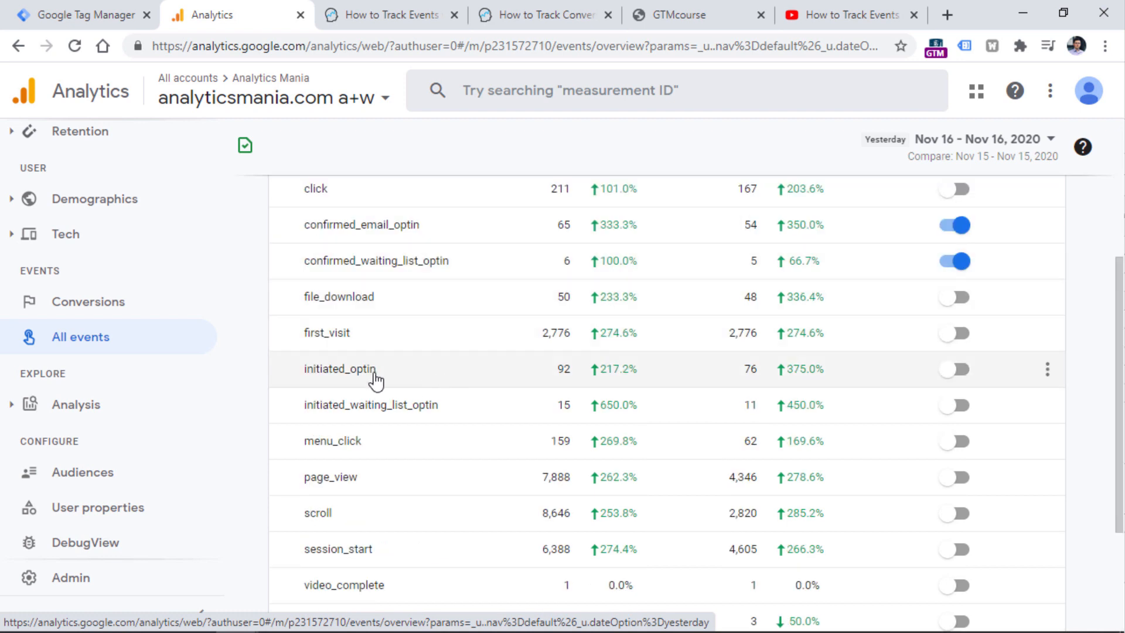
pyautogui.click(954, 368)
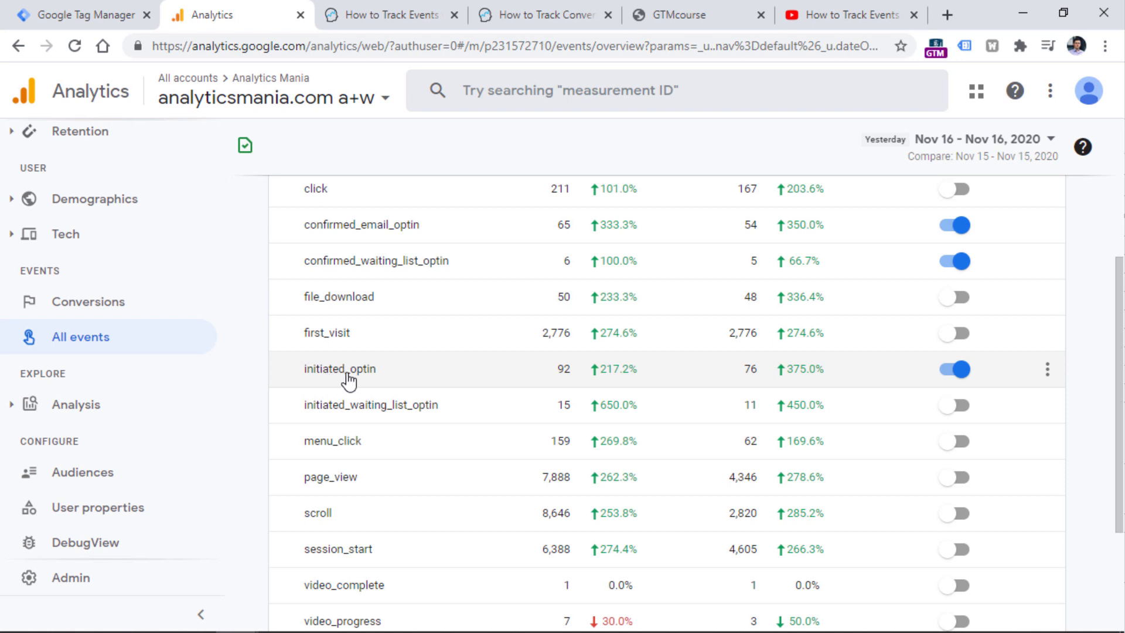
pyautogui.scroll(2, 349, 381)
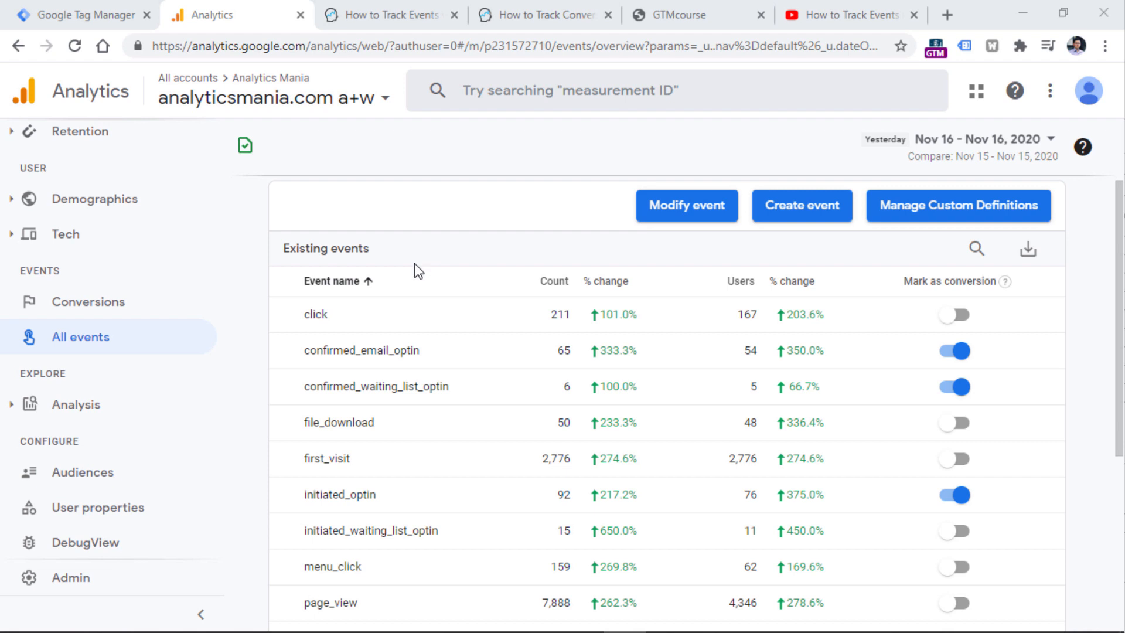
pyautogui.click(851, 15)
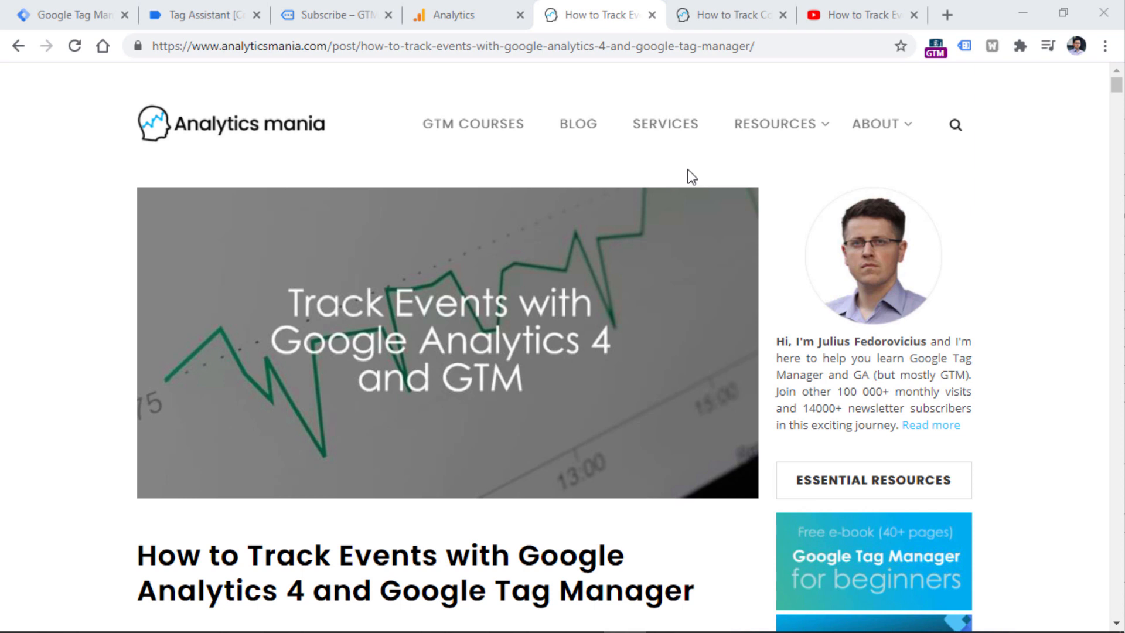
# Step: Switch to the GTMcourse shop's Subscribe page and submit the newsletter form with a test e-mail address
pyautogui.click(361, 11)
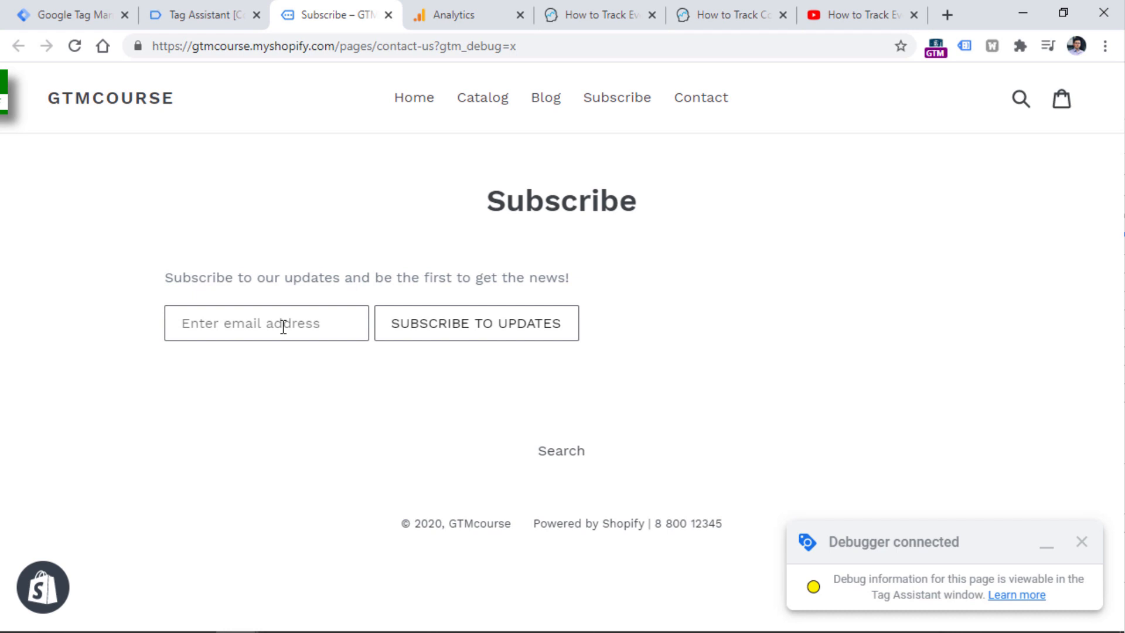
pyautogui.click(279, 326)
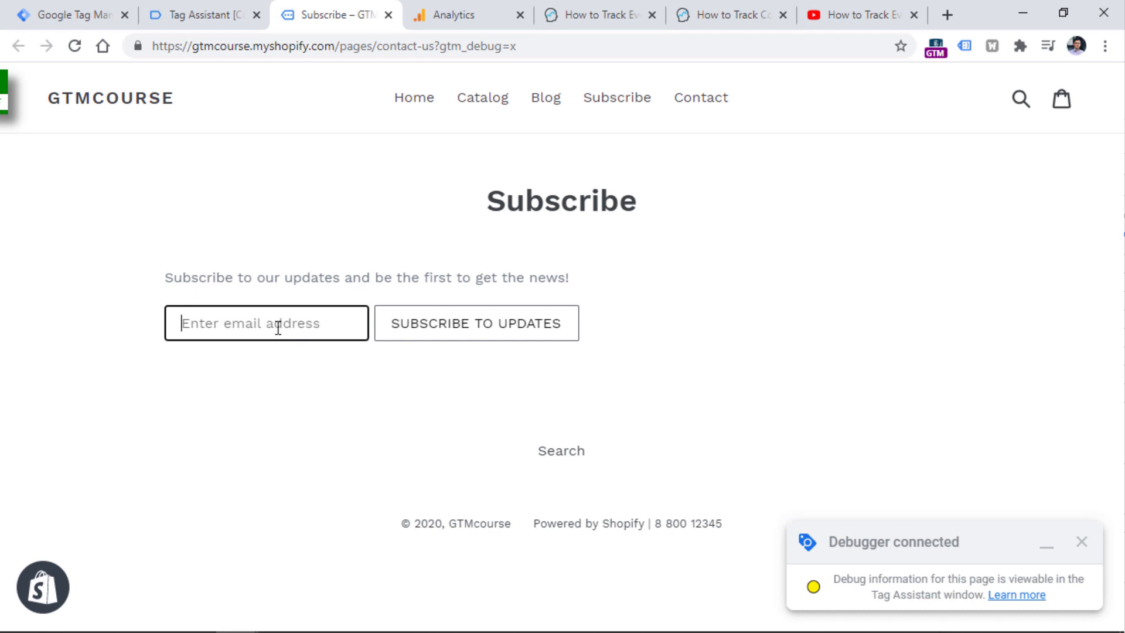
pyautogui.write('test@demo.com')
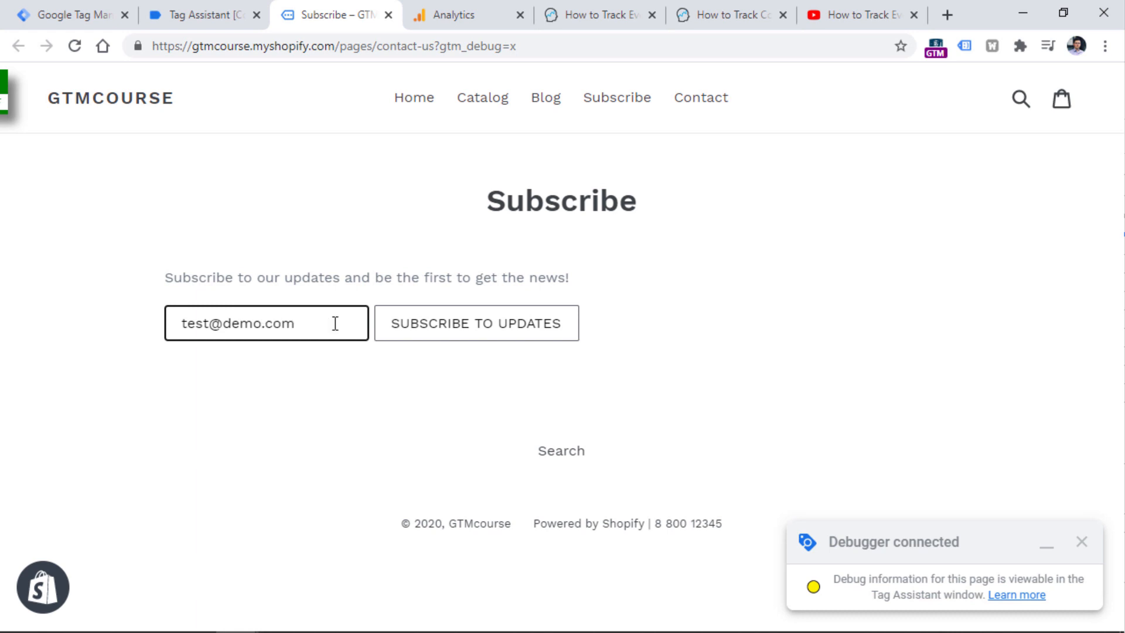
pyautogui.click(472, 327)
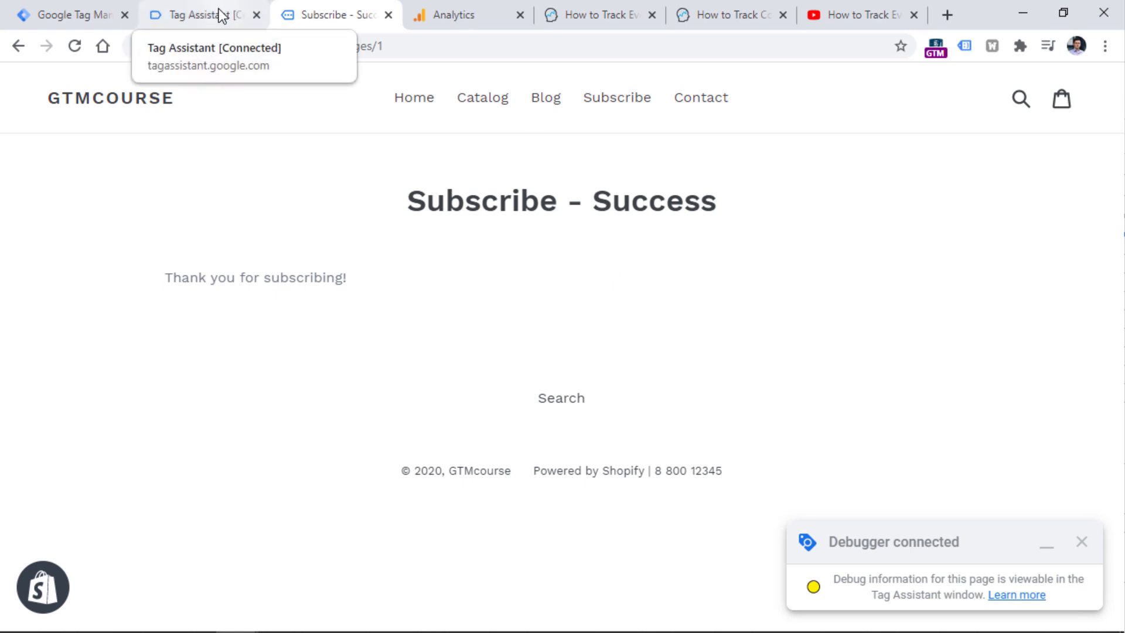
# Step: Switch to Tag Assistant and examine the emailSubscriber event's API call and Data Layer values
pyautogui.click(52, 8)
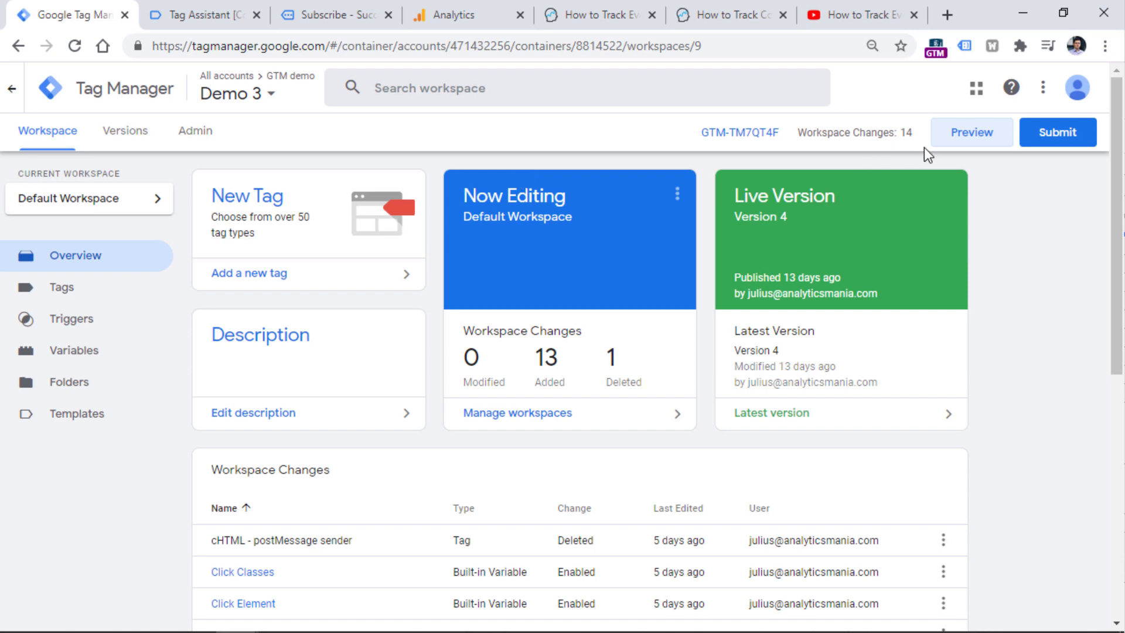
pyautogui.click(363, 22)
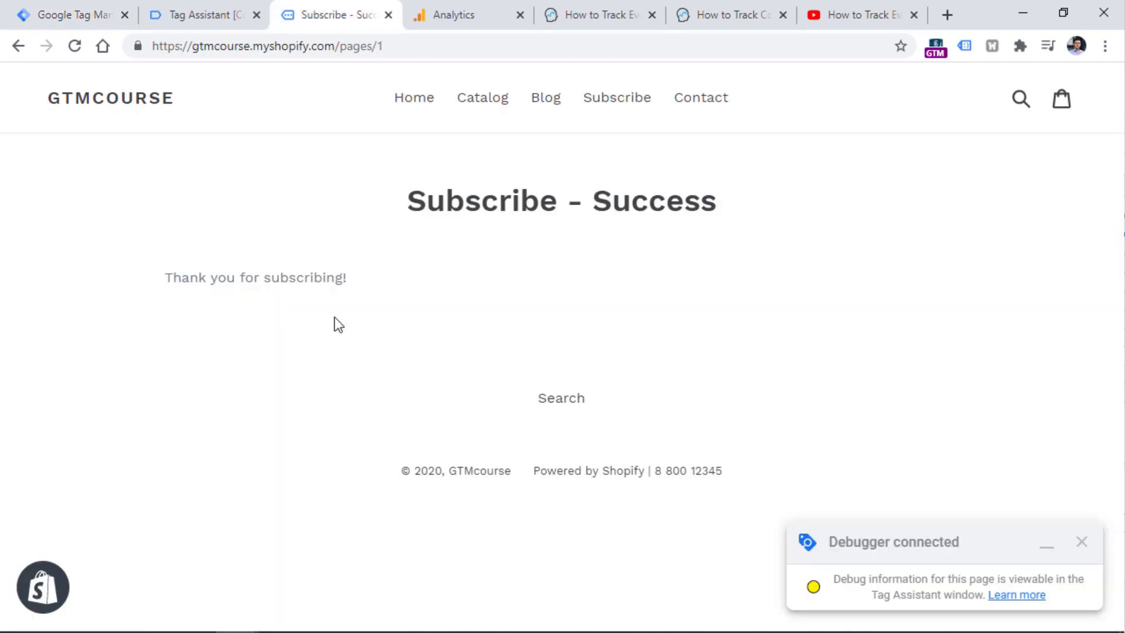
pyautogui.click(190, 12)
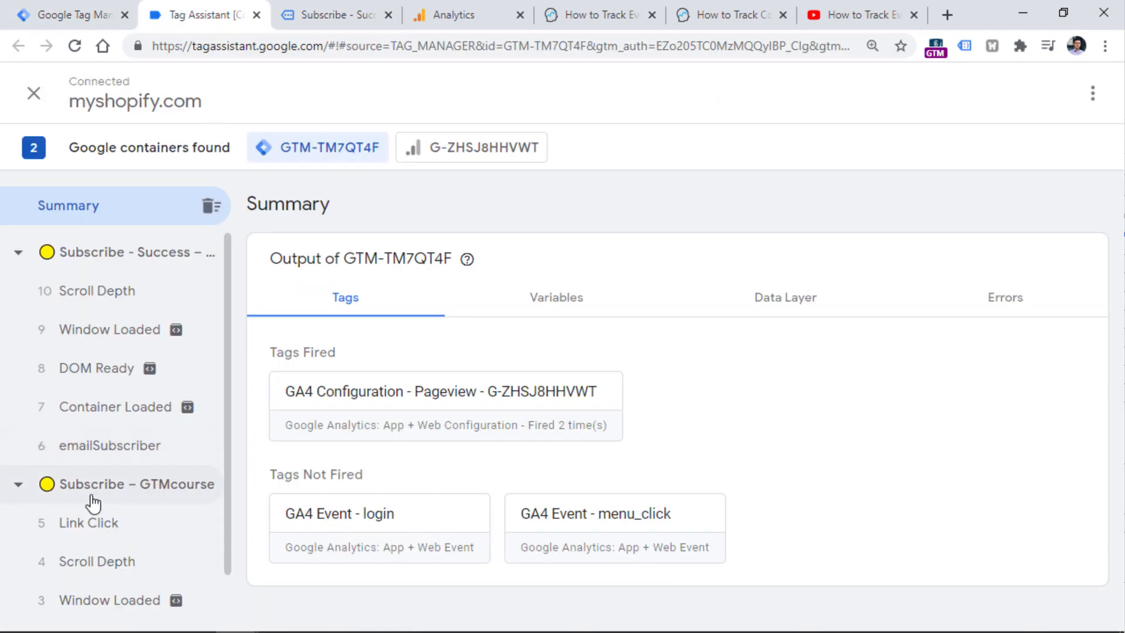
pyautogui.click(111, 450)
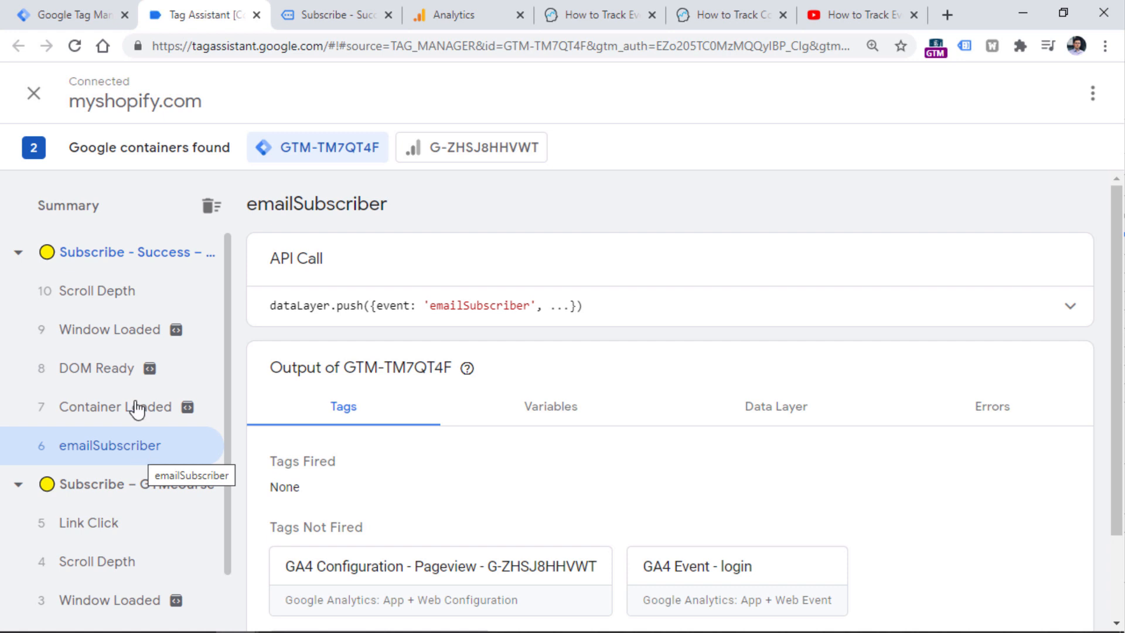
pyautogui.scroll(-2, 146, 378)
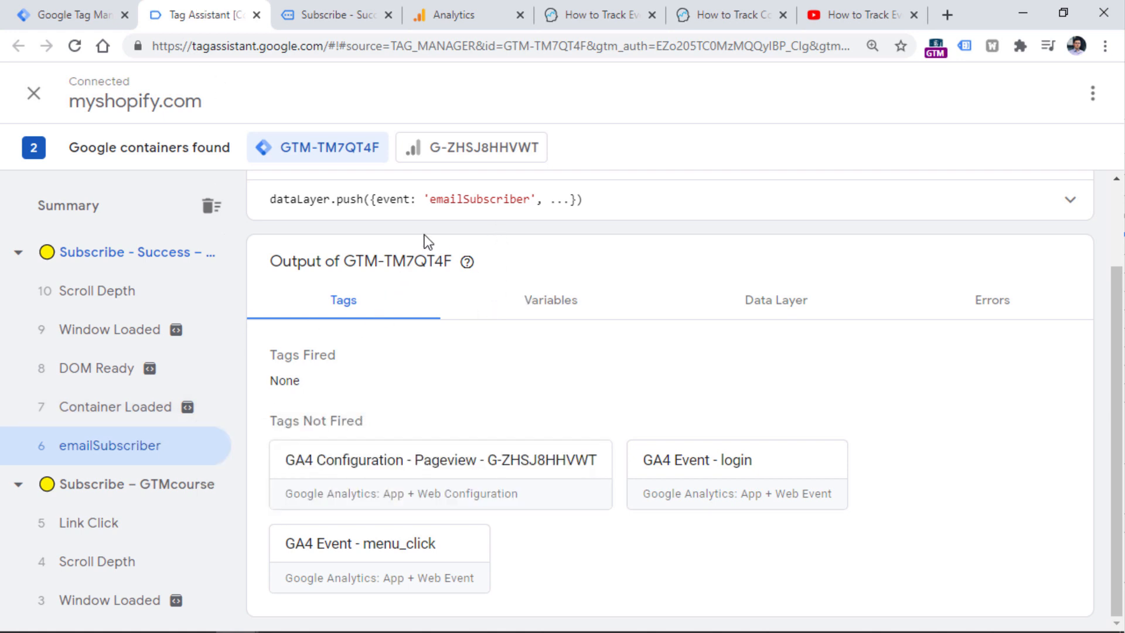
pyautogui.click(1085, 201)
pyautogui.click(776, 299)
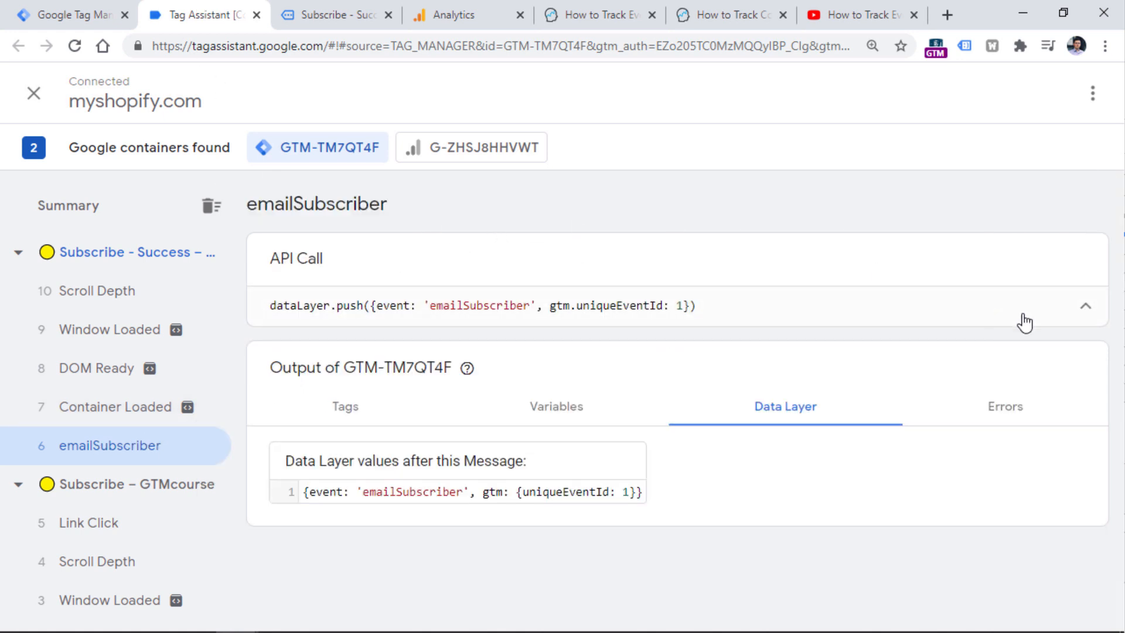
pyautogui.click(1086, 305)
pyautogui.click(1087, 307)
# Step: Switch to Google Tag Manager and start a new trigger of type Custom Event
pyautogui.click(97, 8)
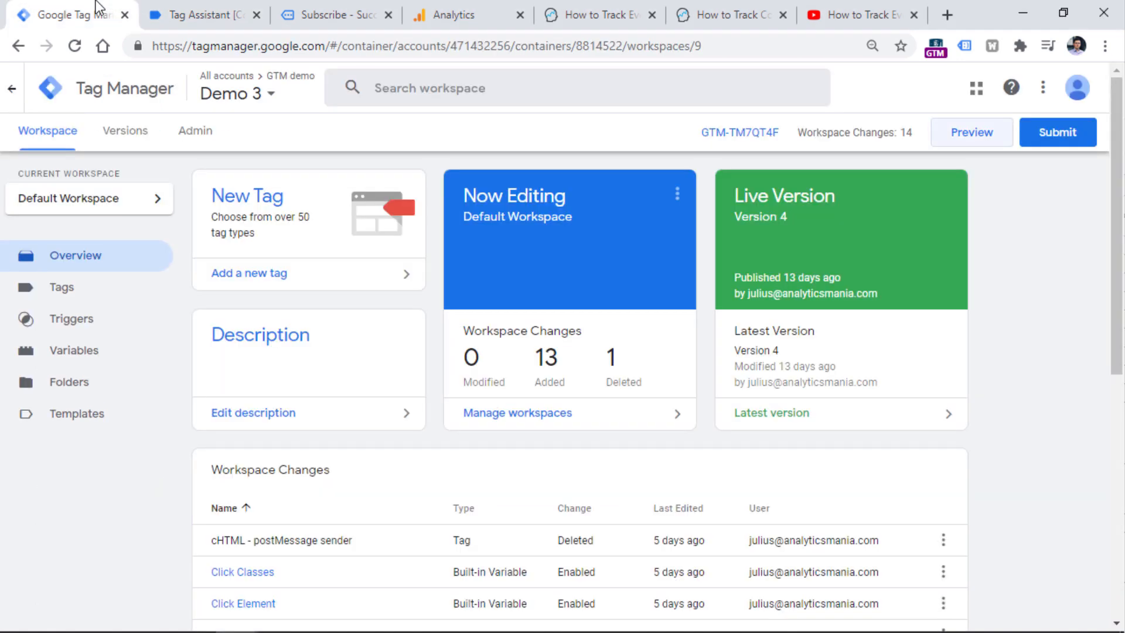
pyautogui.click(90, 316)
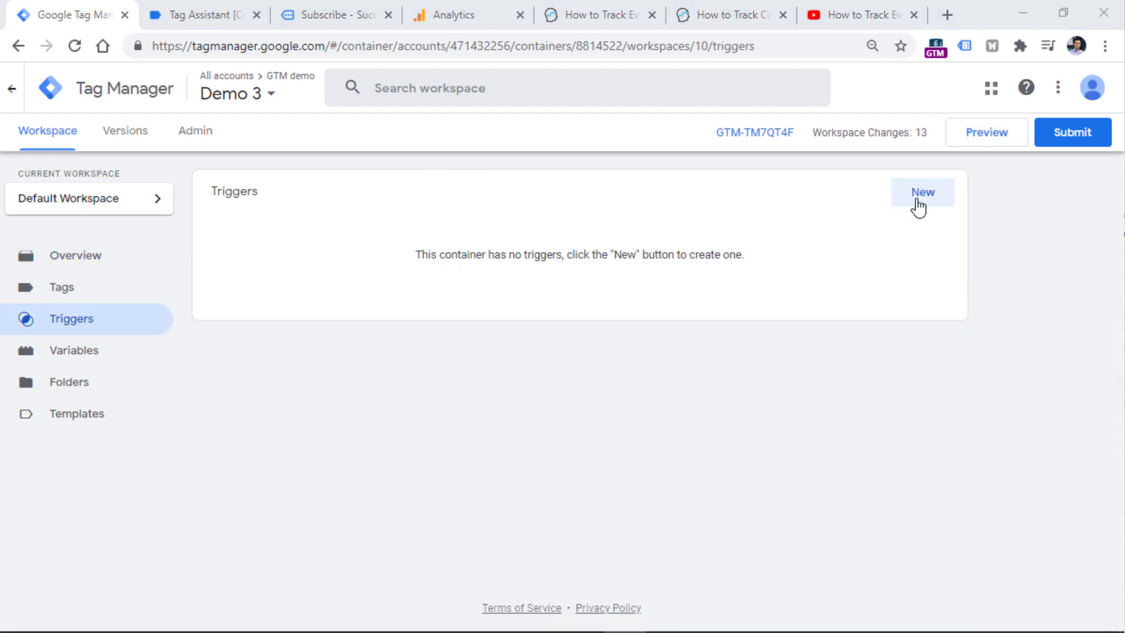
pyautogui.click(913, 201)
pyautogui.click(879, 215)
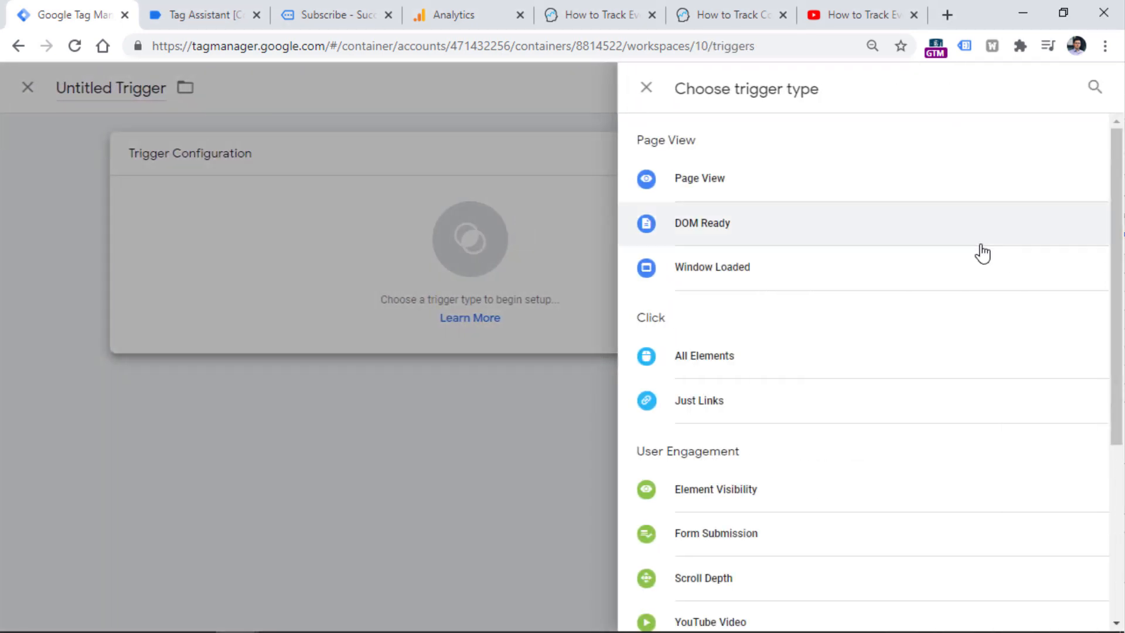
pyautogui.scroll(-5, 979, 251)
pyautogui.click(873, 429)
pyautogui.click(378, 312)
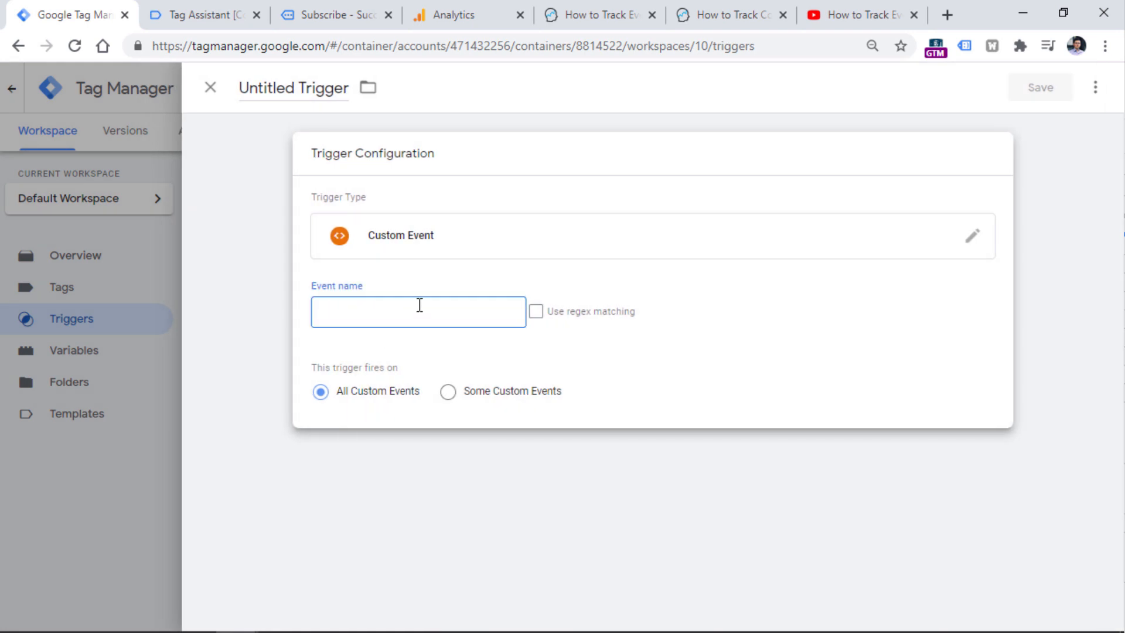
# Step: Copy the event name emailSubscriber from the Tag Assistant API call into the trigger's event name
pyautogui.click(194, 12)
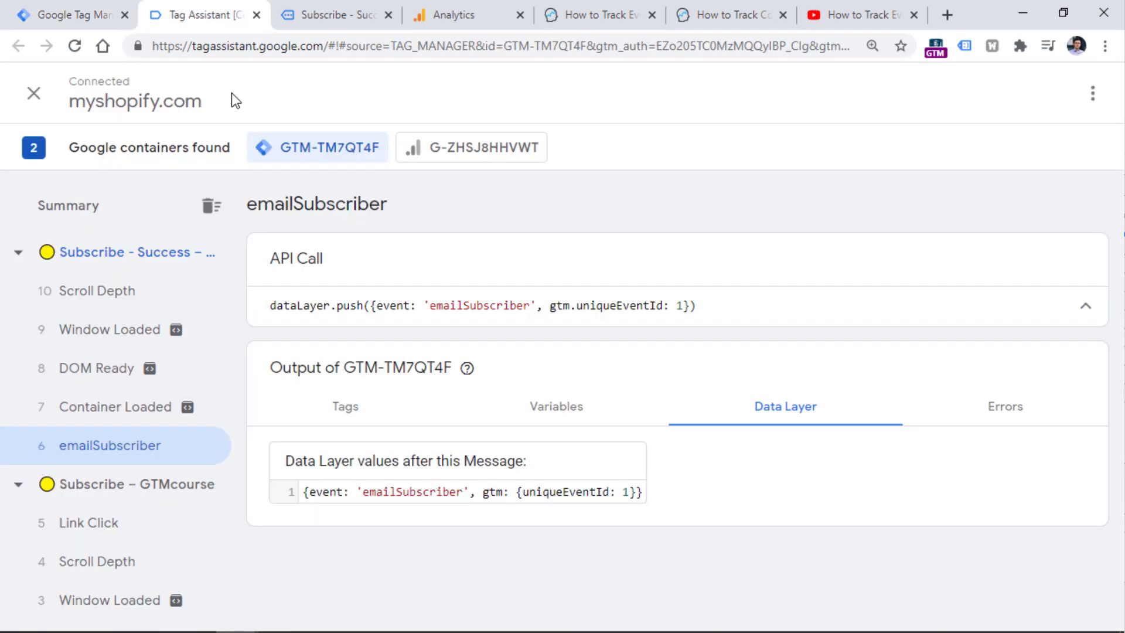
pyautogui.moveTo(431, 305); pyautogui.dragTo(529, 305)
pyautogui.rightClick(529, 306)
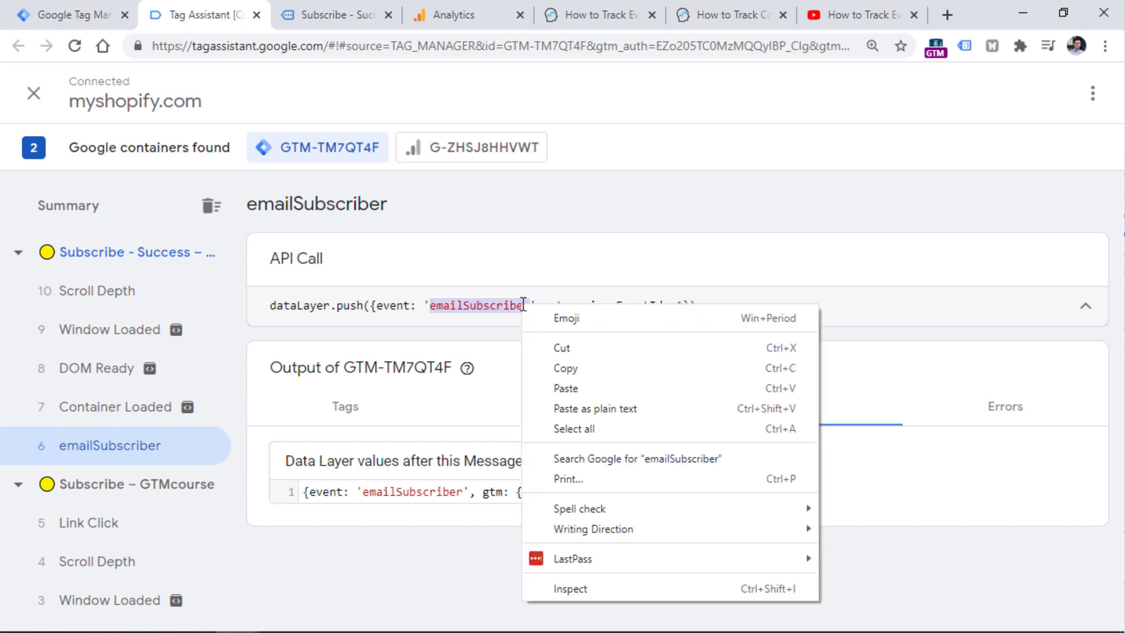
pyautogui.click(543, 368)
pyautogui.hotkey('ctrl', '1')
pyautogui.hotkey('ctrl', 'v')
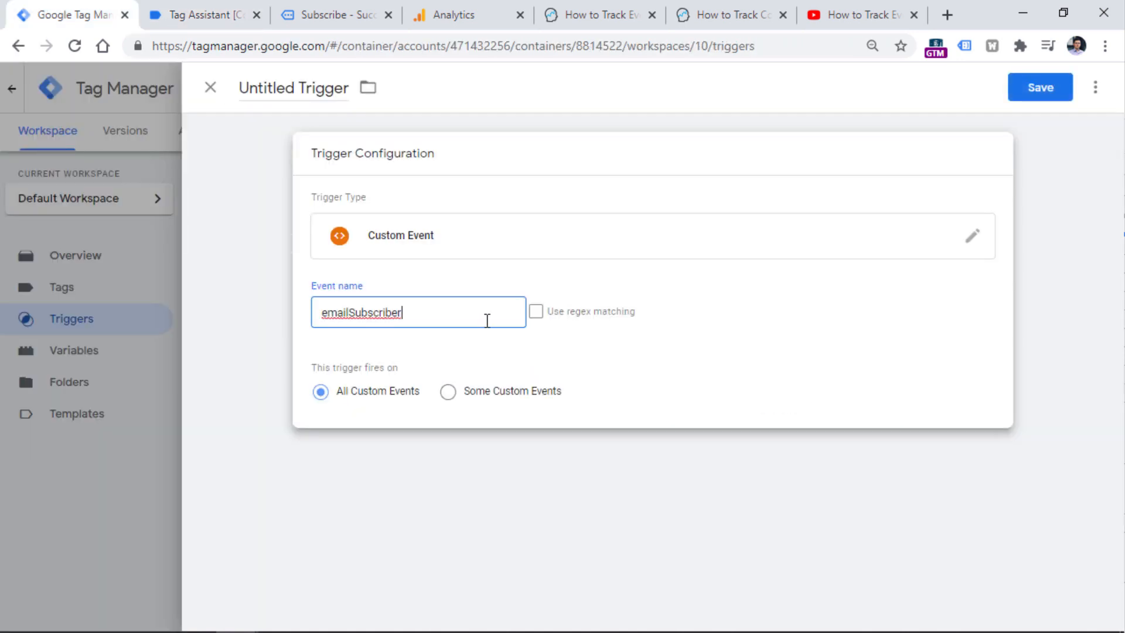
# Step: Name the trigger "Custom - emailSubscriber" and save it
pyautogui.tripleClick(300, 82)
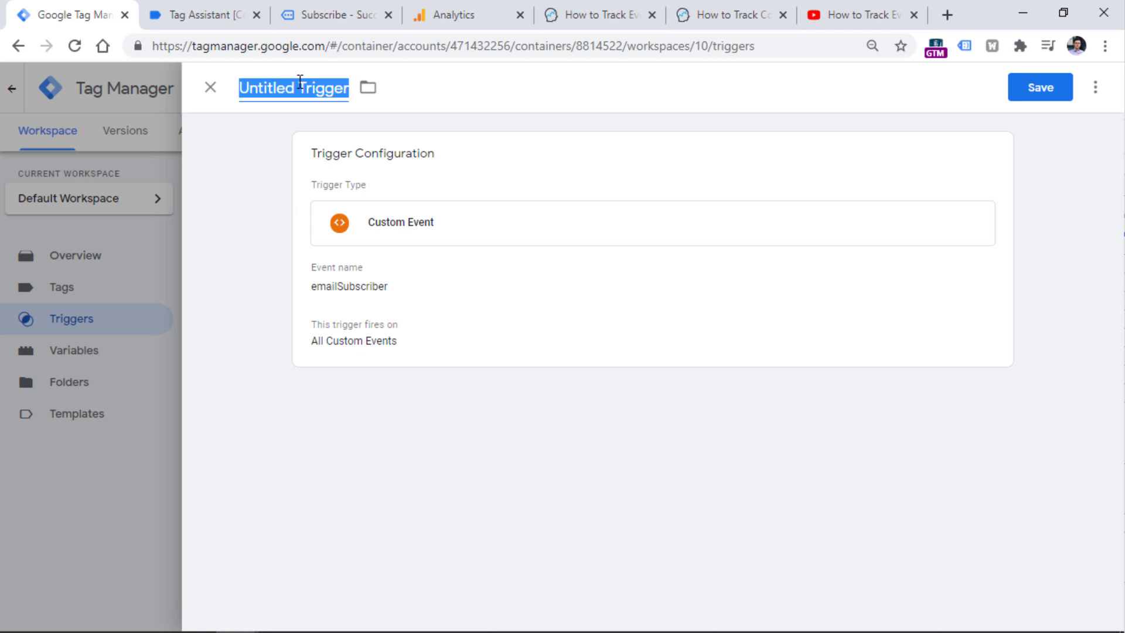
pyautogui.write('Custom -')
pyautogui.hotkey('ctrl', 'v')
pyautogui.click(1047, 88)
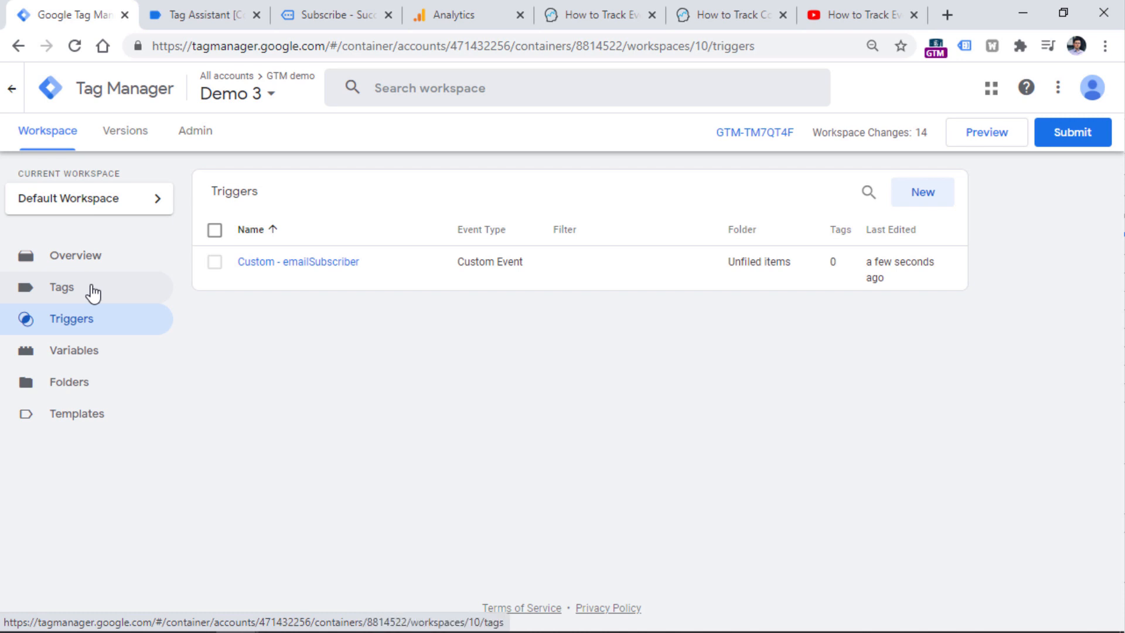
# Step: Create a new Google Analytics: GA4 Event tag that uses the existing GA4 configuration tag
pyautogui.click(93, 292)
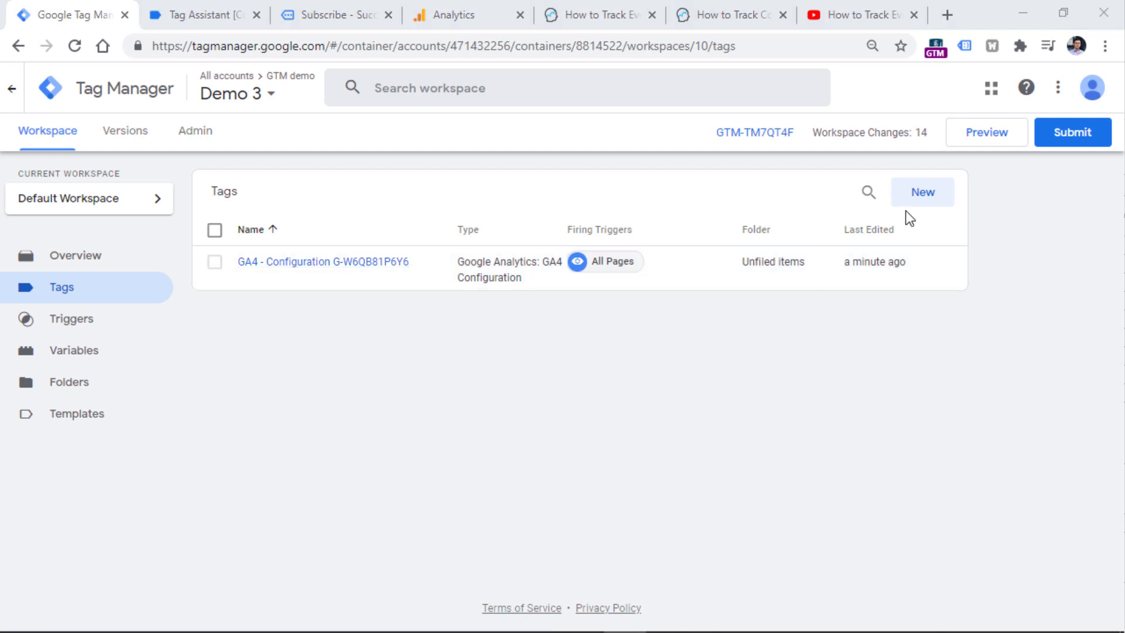
pyautogui.click(918, 194)
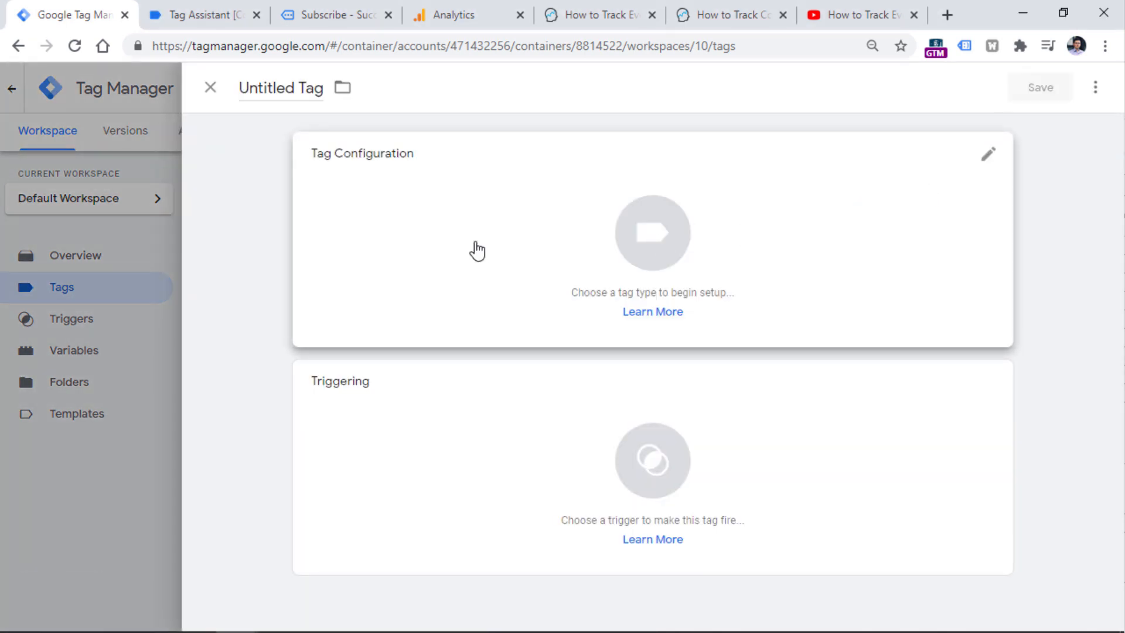
pyautogui.click(475, 242)
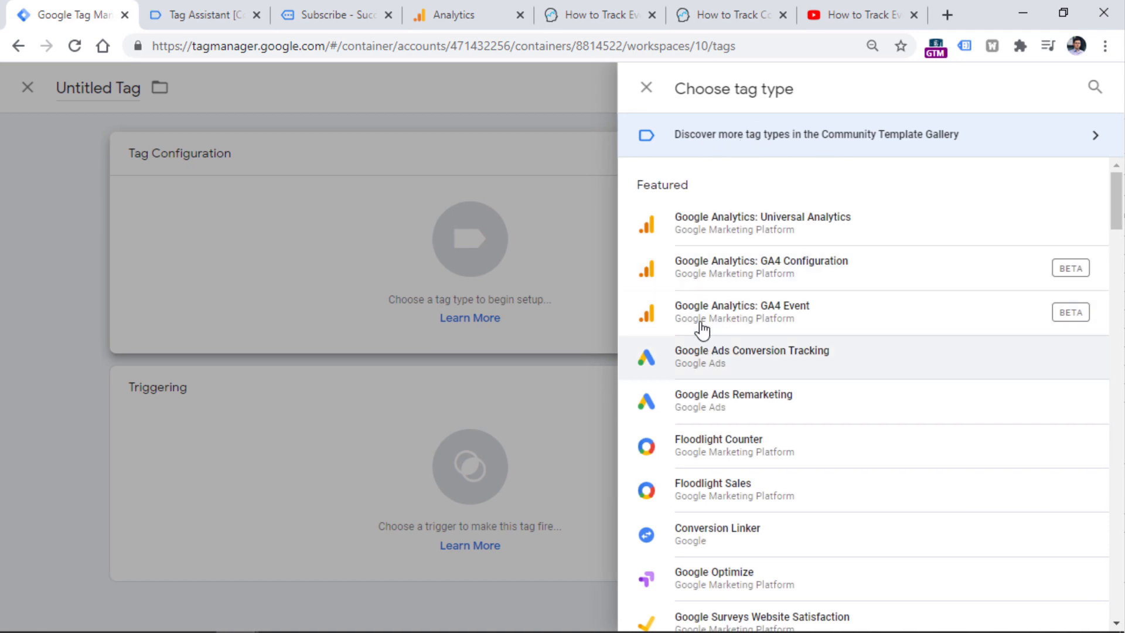
pyautogui.click(799, 311)
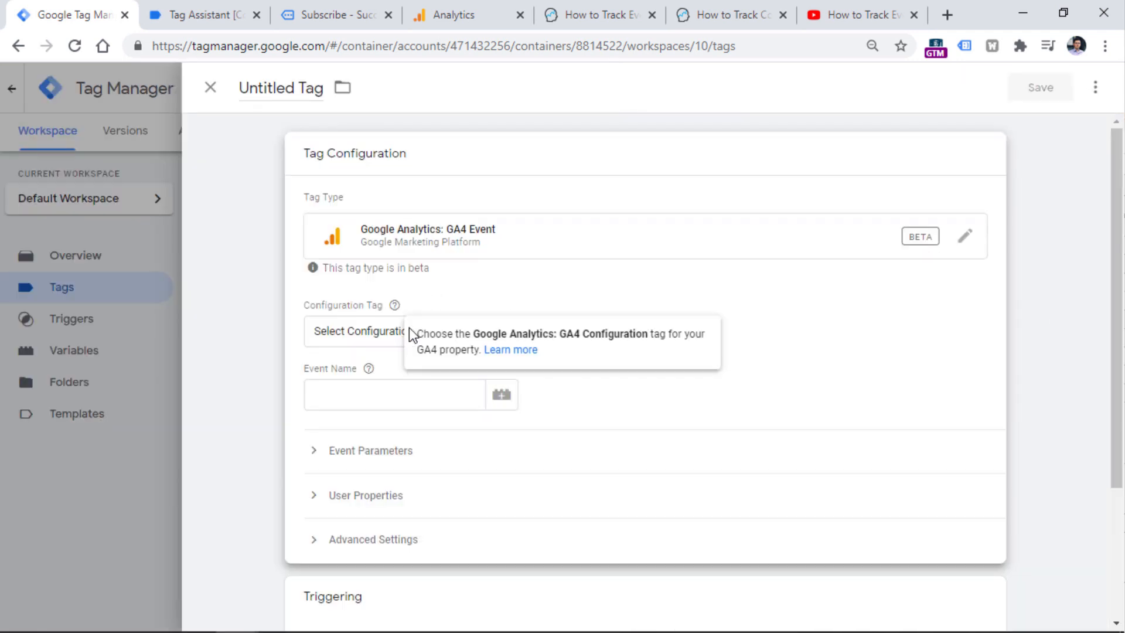
pyautogui.click(382, 332)
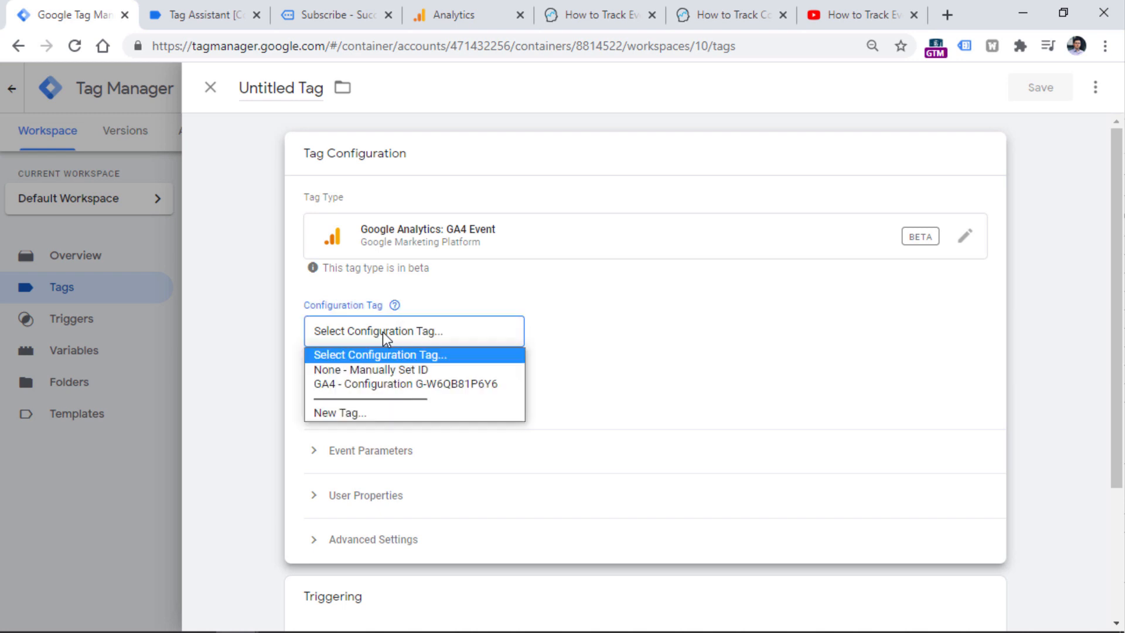
pyautogui.click(397, 384)
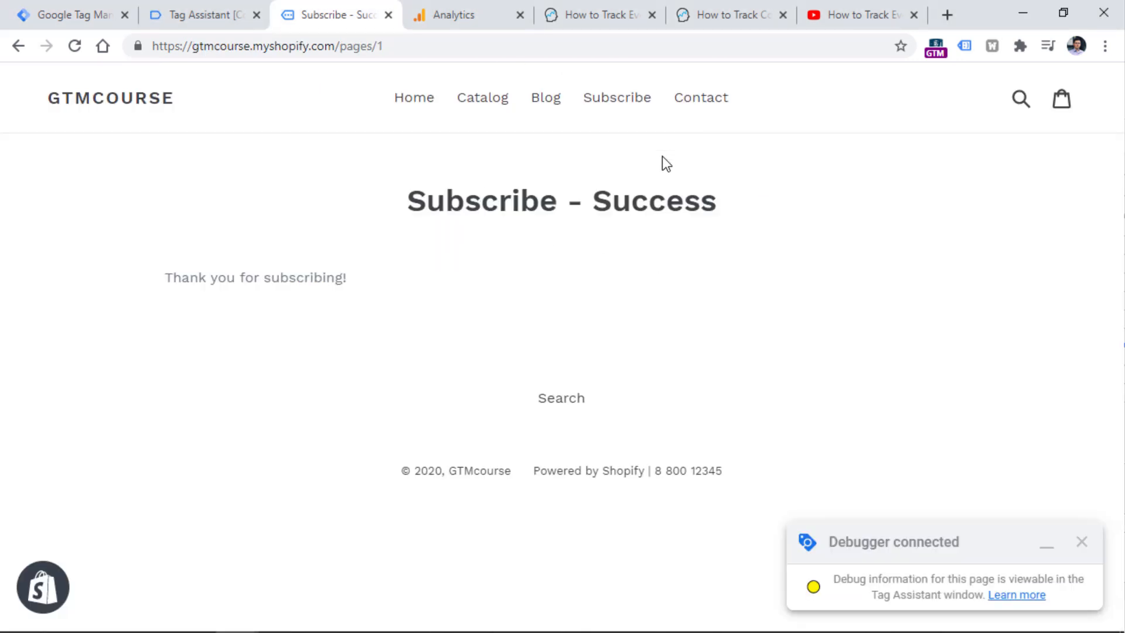
# Step: Set the GA4 event tag's event name to subscriber_to_newsletter
pyautogui.click(116, 10)
pyautogui.click(372, 394)
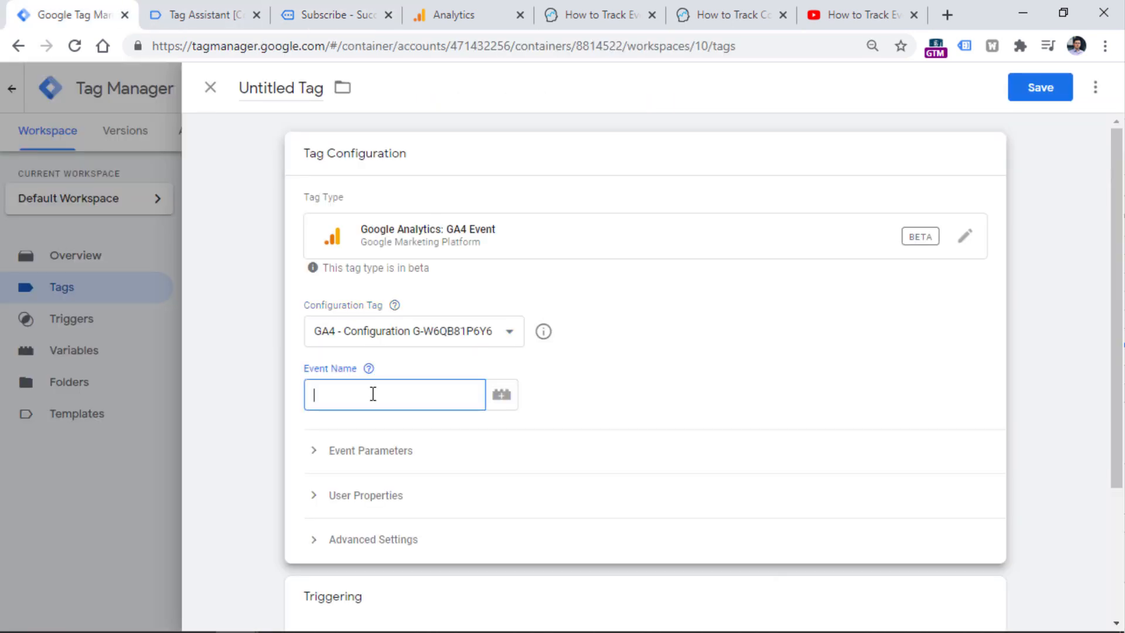
pyautogui.write('subscriber_to_newsletter')
pyautogui.click(630, 399)
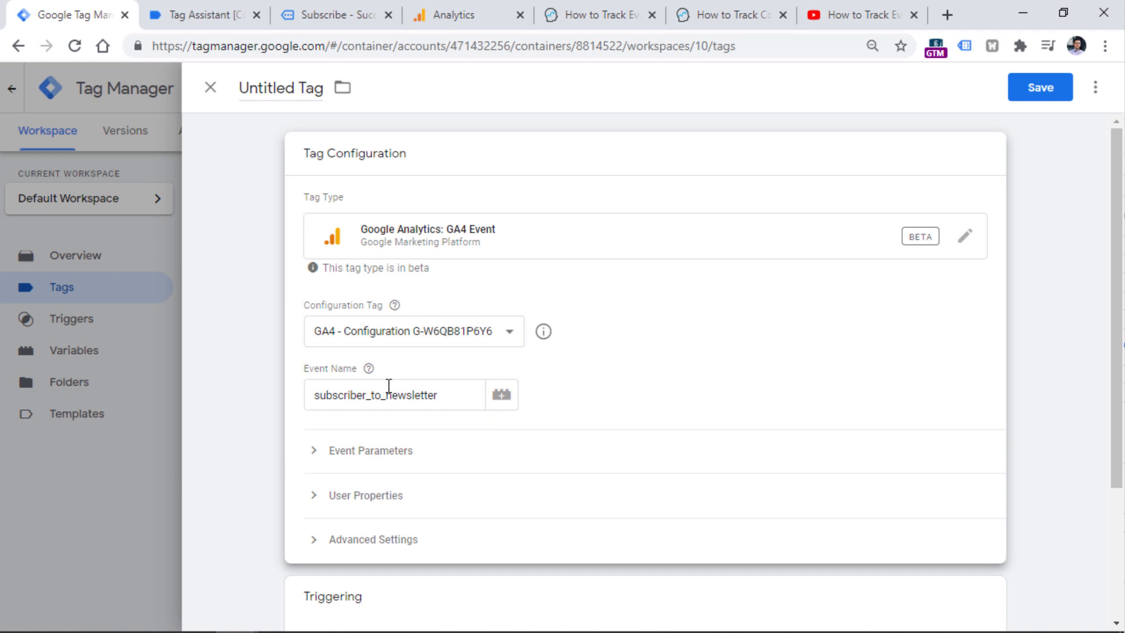
pyautogui.scroll(-3, 450, 352)
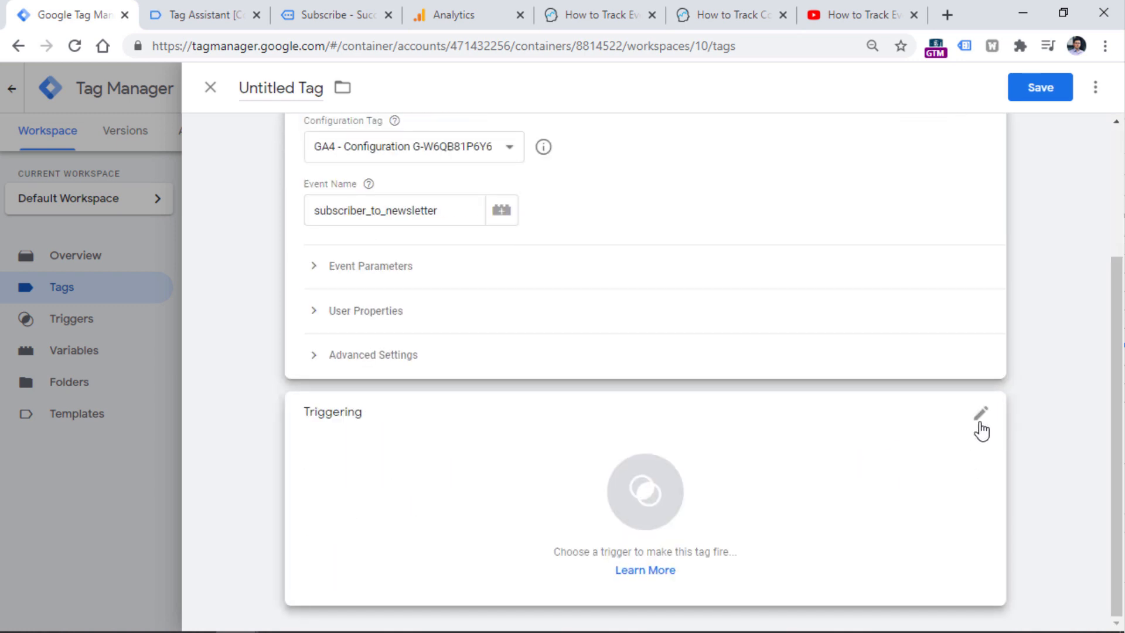
# Step: Assign the Custom - emailSubscriber trigger to the tag and save it as "GA4 Event - subscribed_to_newsletter"
pyautogui.click(976, 439)
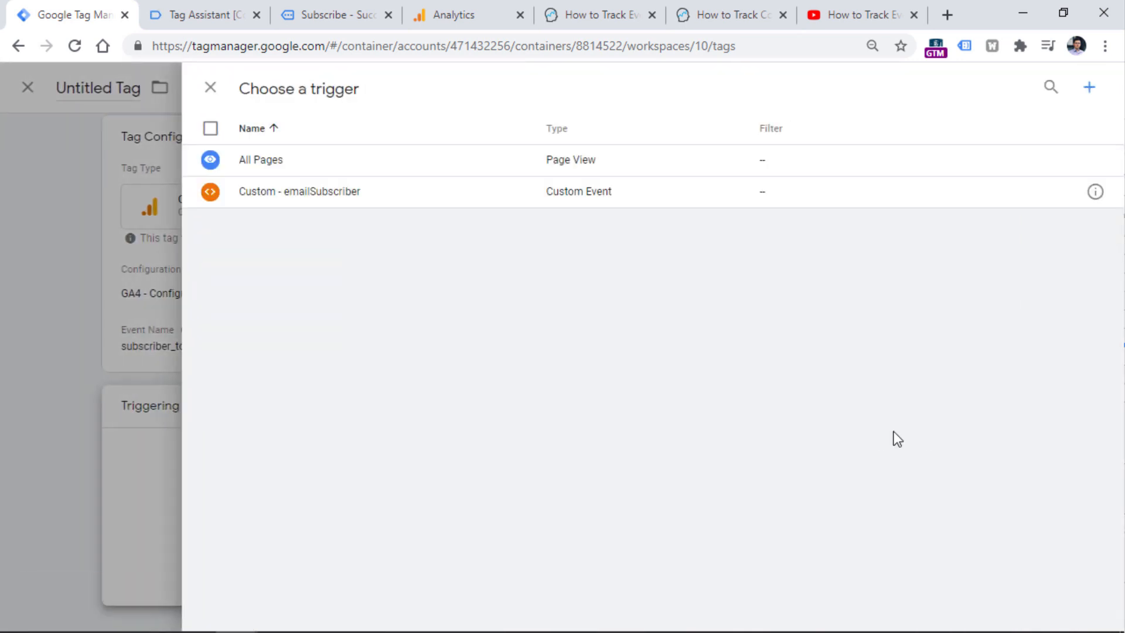
pyautogui.click(310, 190)
pyautogui.tripleClick(302, 93)
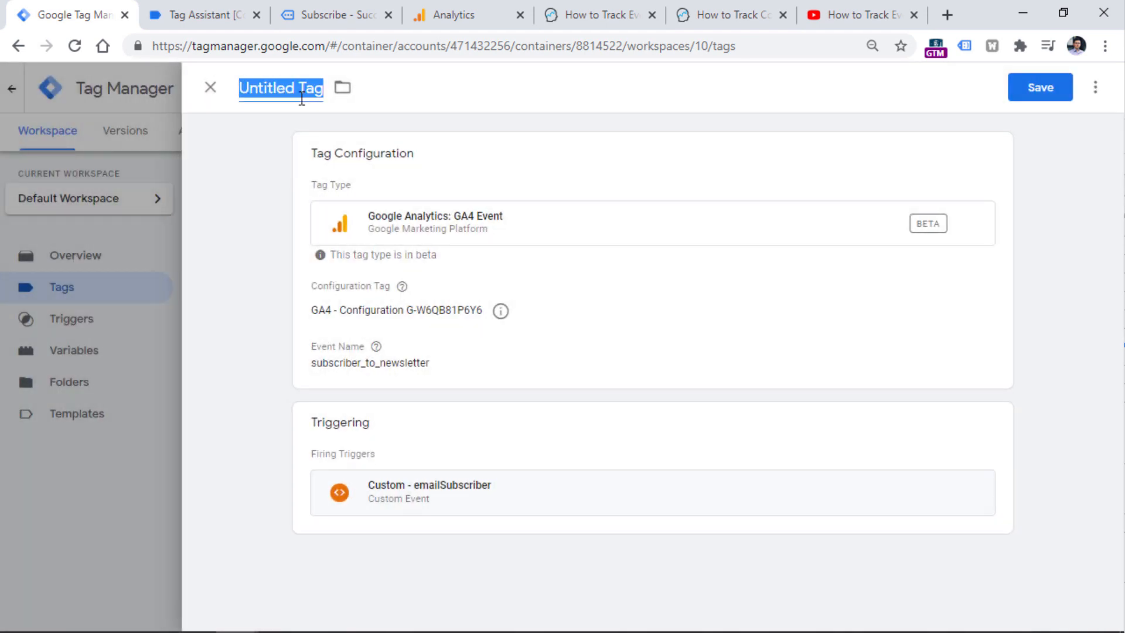
pyautogui.write('GA4 Event - subscribed_to_newsletter')
pyautogui.click(1042, 93)
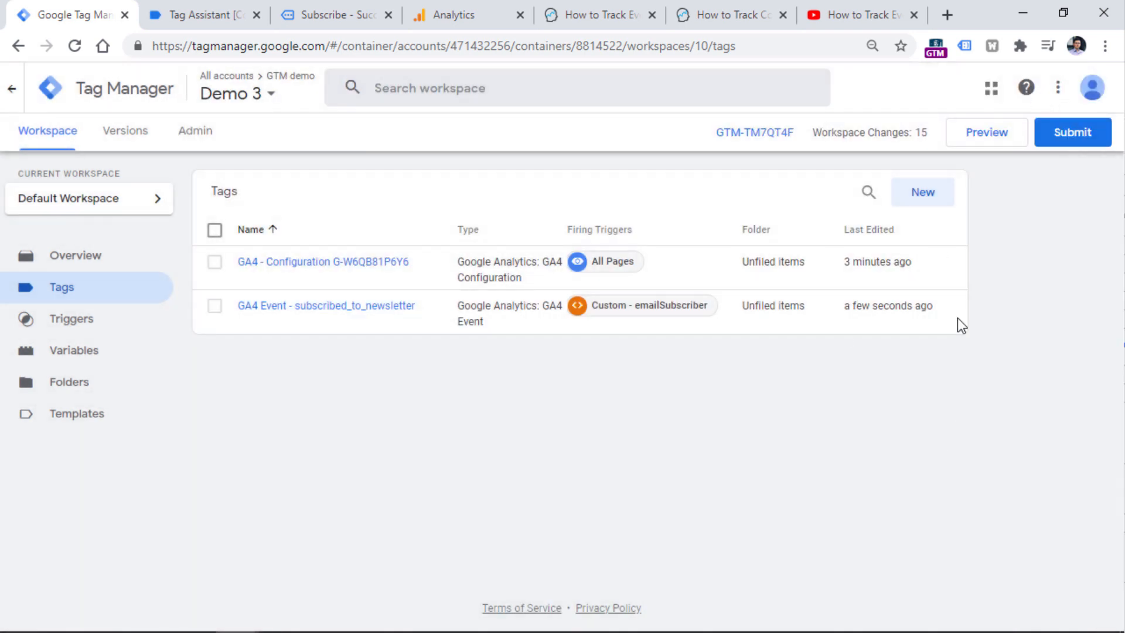
# Step: Start previewing the container and submit the shop's newsletter form with a test email address
pyautogui.click(997, 139)
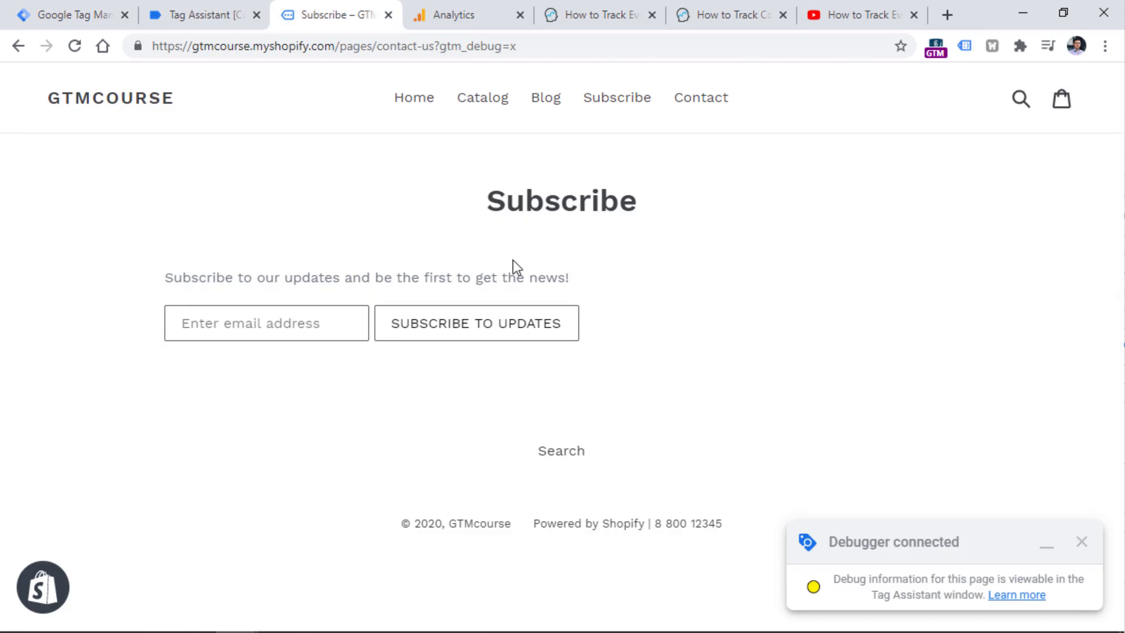
pyautogui.click(265, 320)
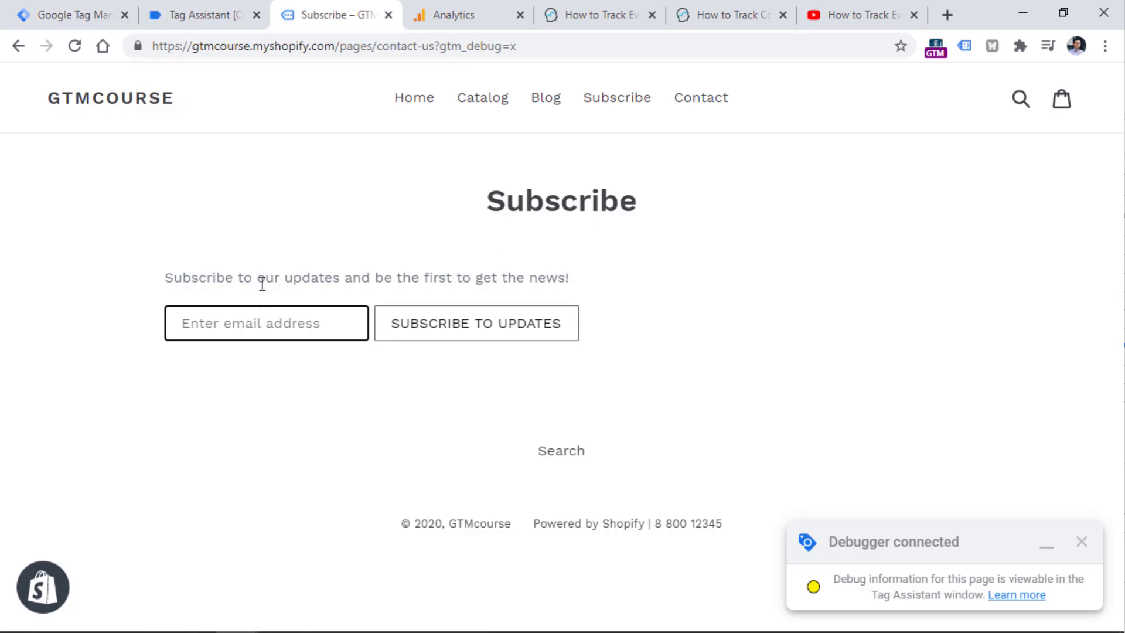
pyautogui.write('user@demo.com')
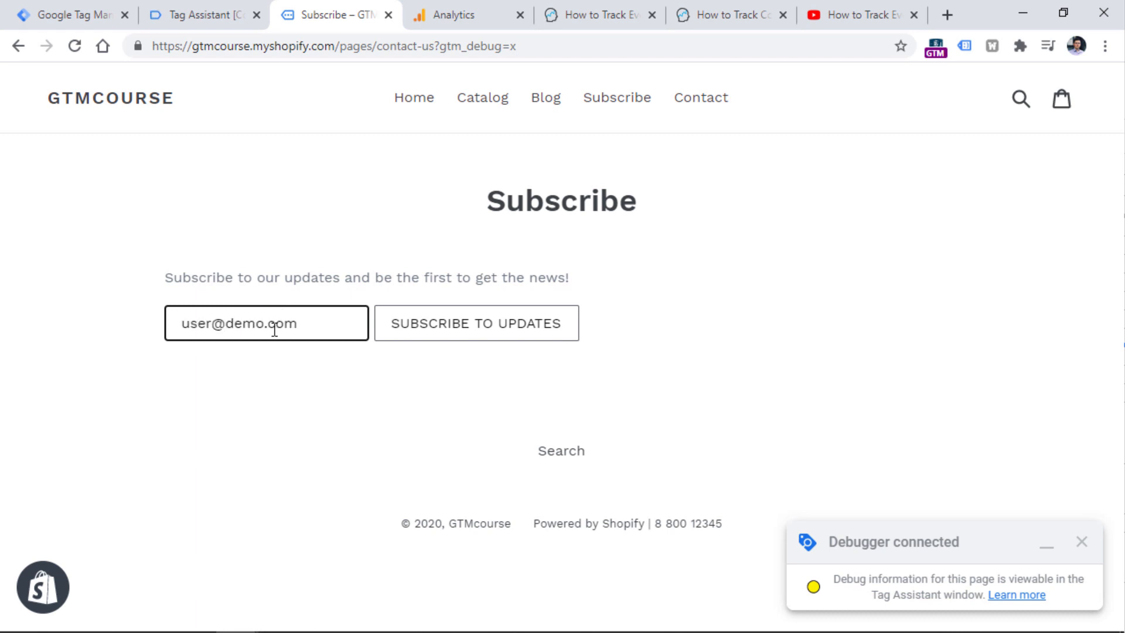
pyautogui.click(410, 320)
# Step: Switch to Tag Assistant and examine which tags fired on the emailSubscriber event
pyautogui.click(206, 6)
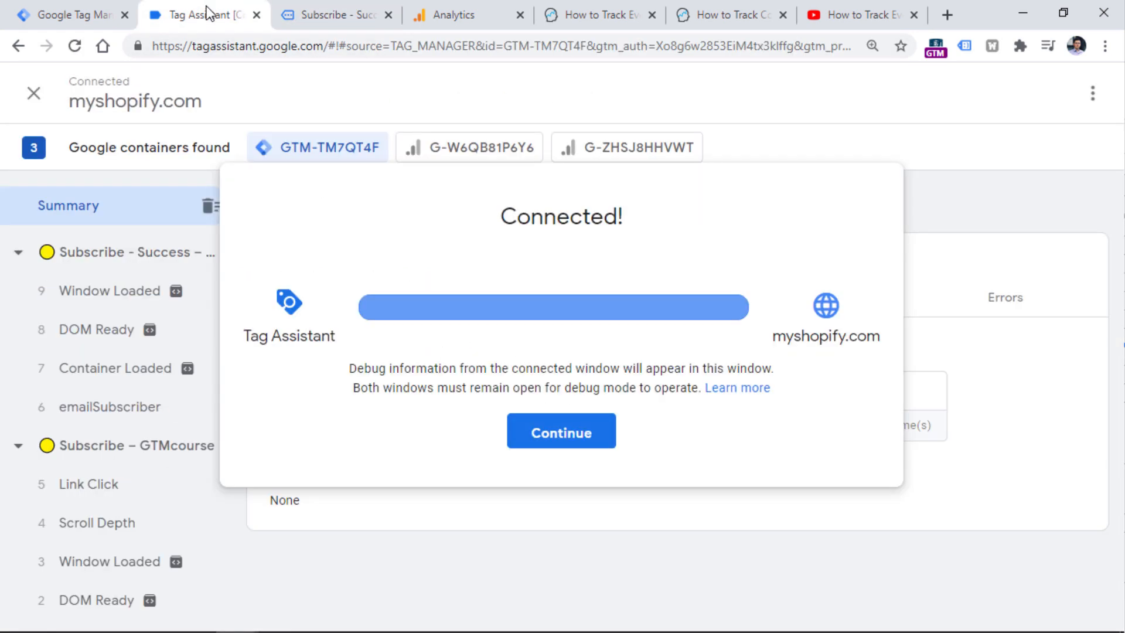
pyautogui.click(511, 435)
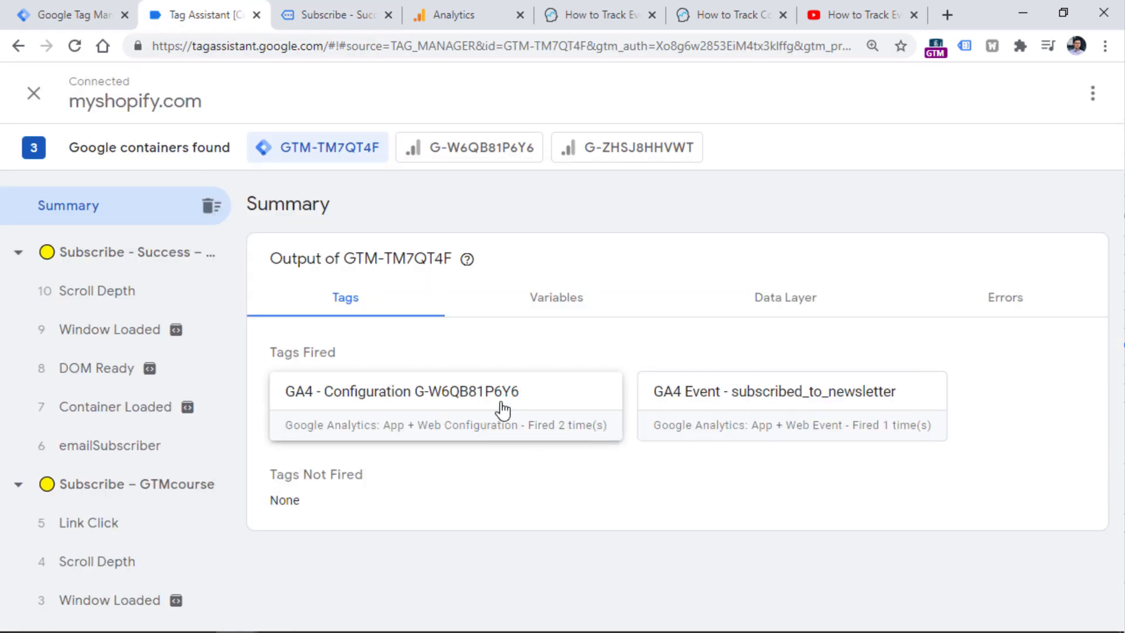
pyautogui.click(109, 449)
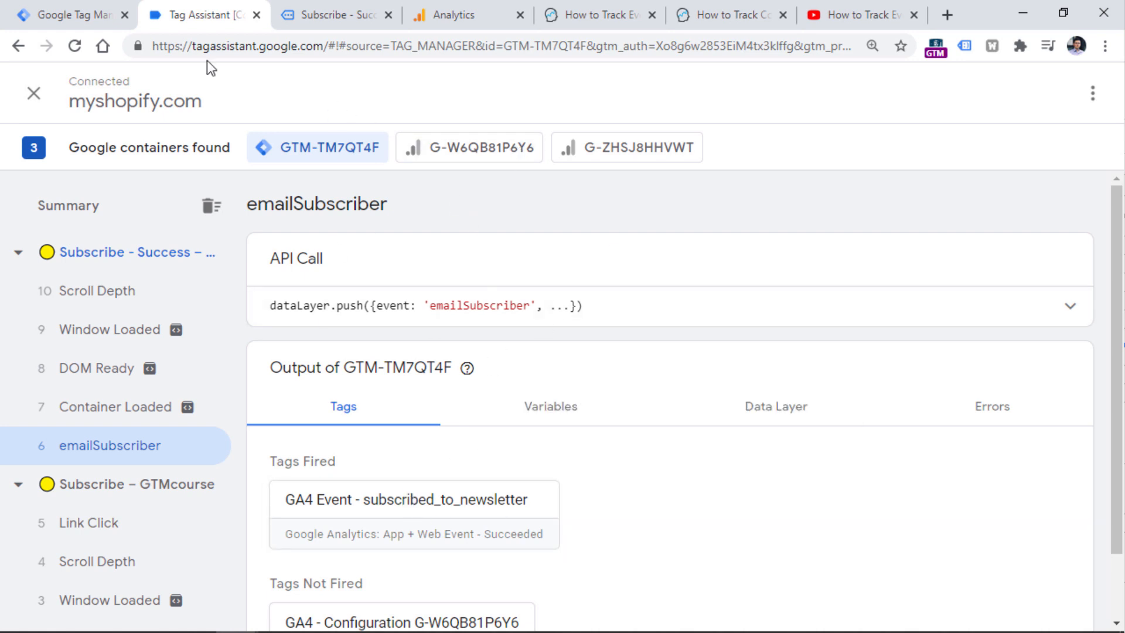
# Step: Switch to Google Analytics and examine the incoming events in DebugView, trying the Google debug devices
pyautogui.click(81, 10)
pyautogui.click(437, 8)
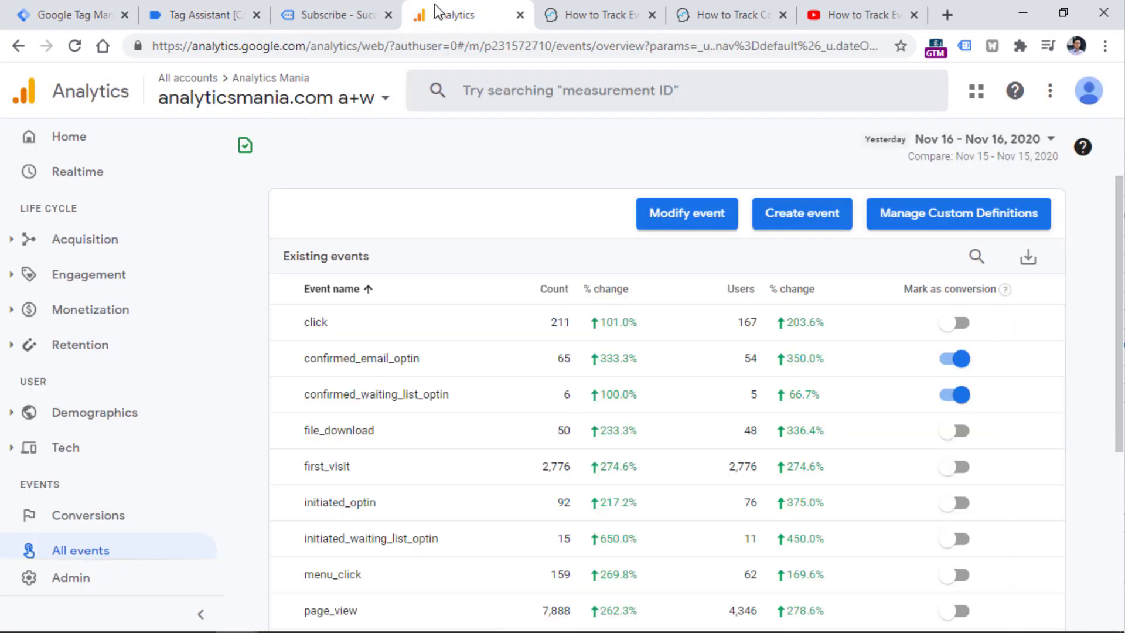
pyautogui.scroll(-4, 143, 371)
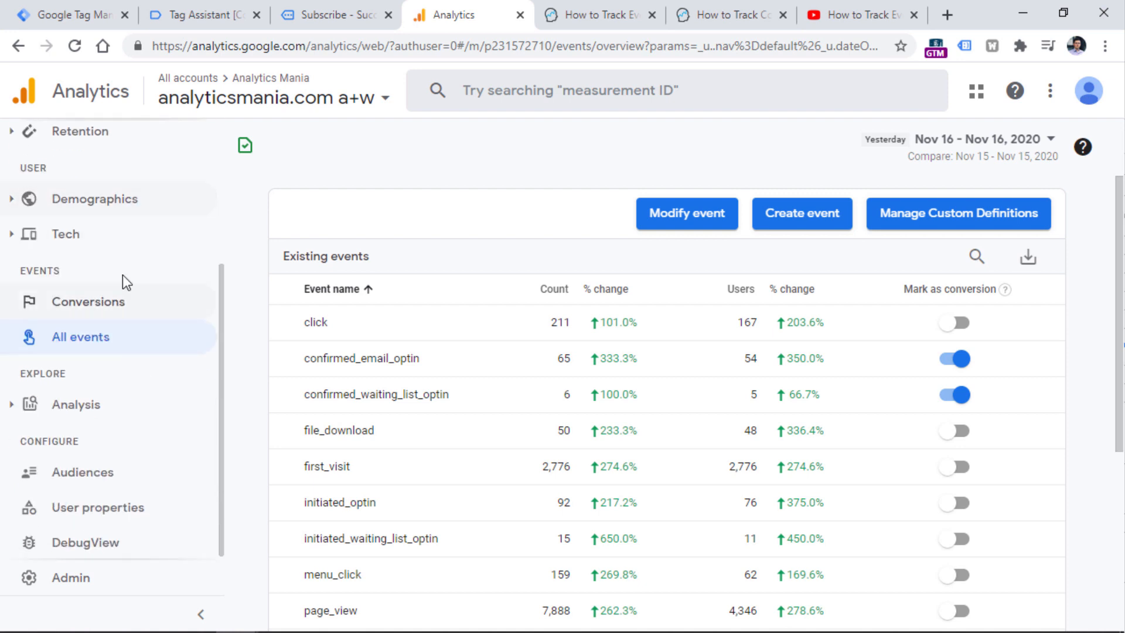
pyautogui.click(123, 543)
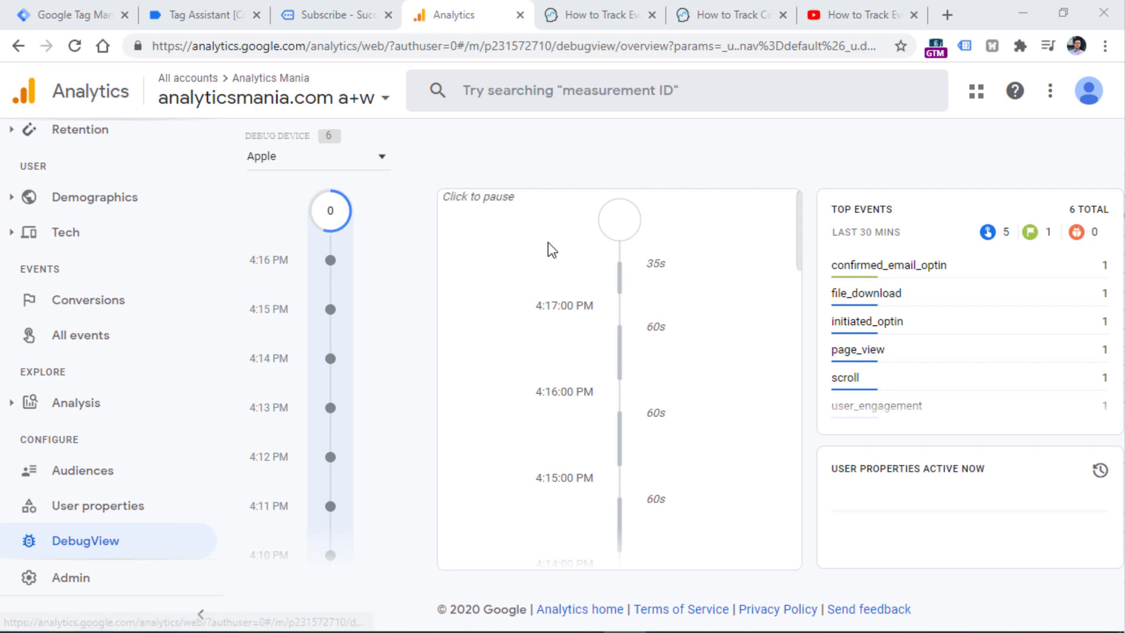
pyautogui.click(303, 163)
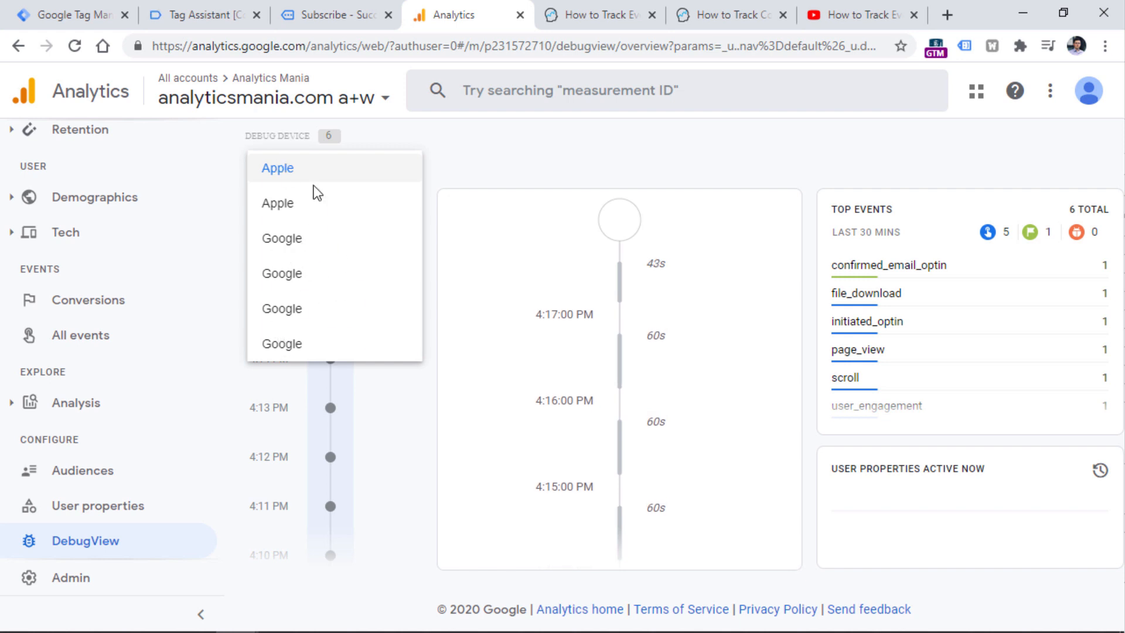
pyautogui.click(300, 247)
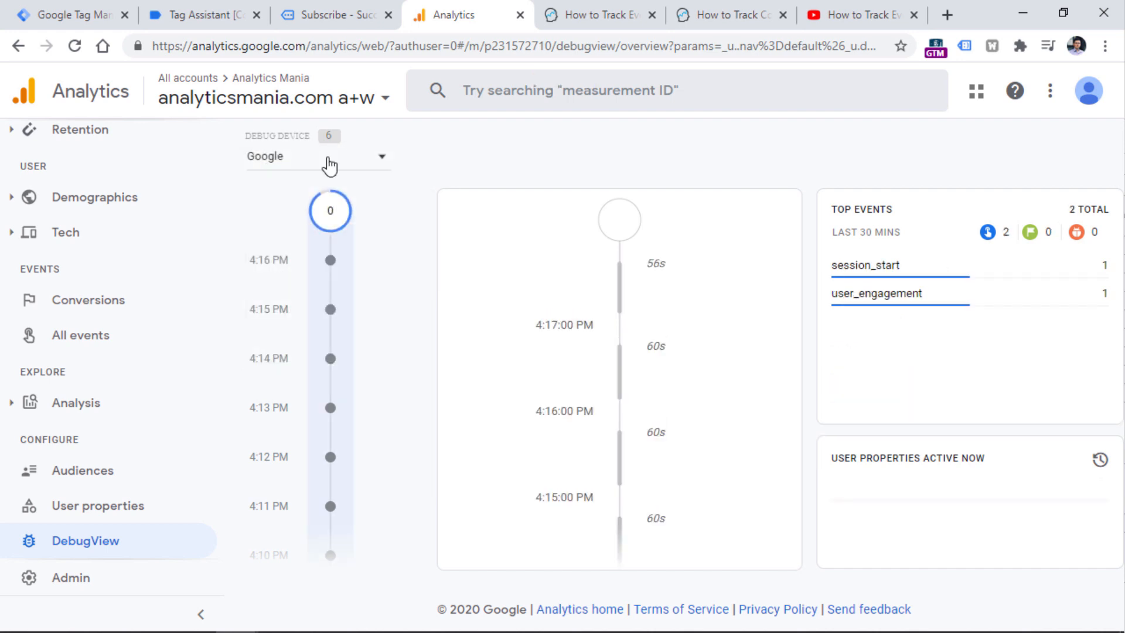
pyautogui.click(330, 165)
pyautogui.click(296, 273)
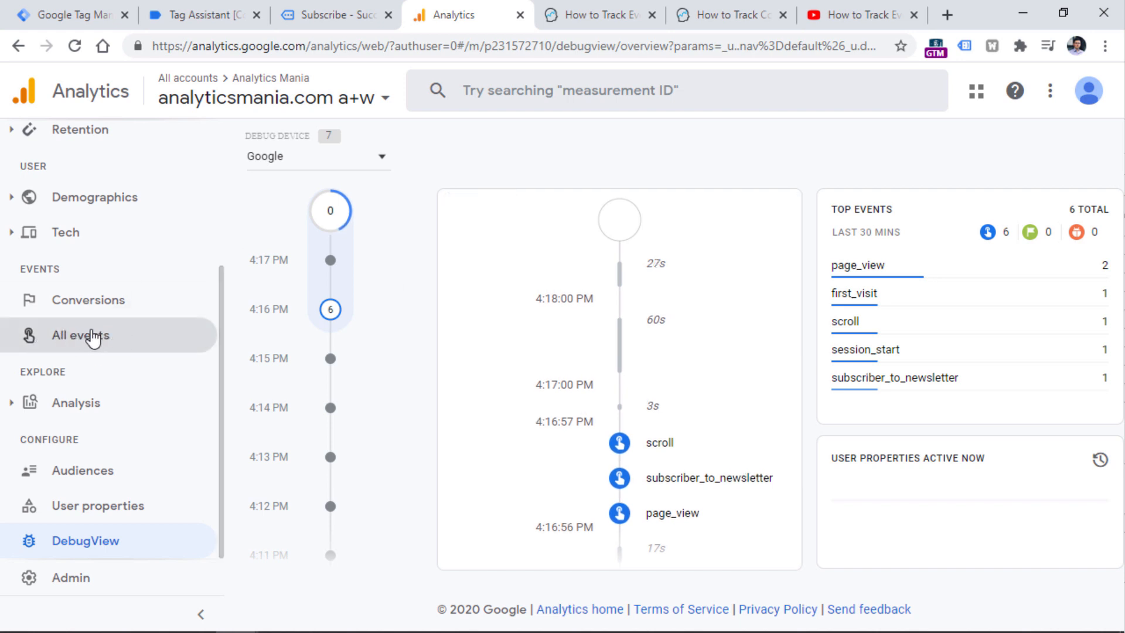
# Step: Create a new conversion event named subscriber_to_newsletter in Google Analytics and save it
pyautogui.click(94, 337)
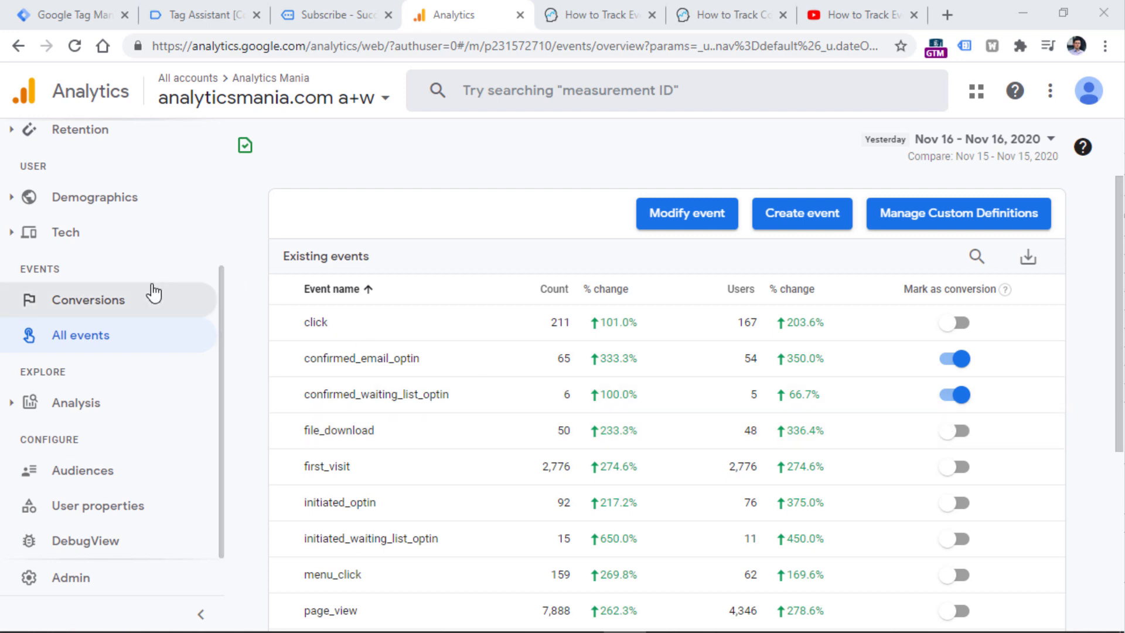
pyautogui.click(101, 302)
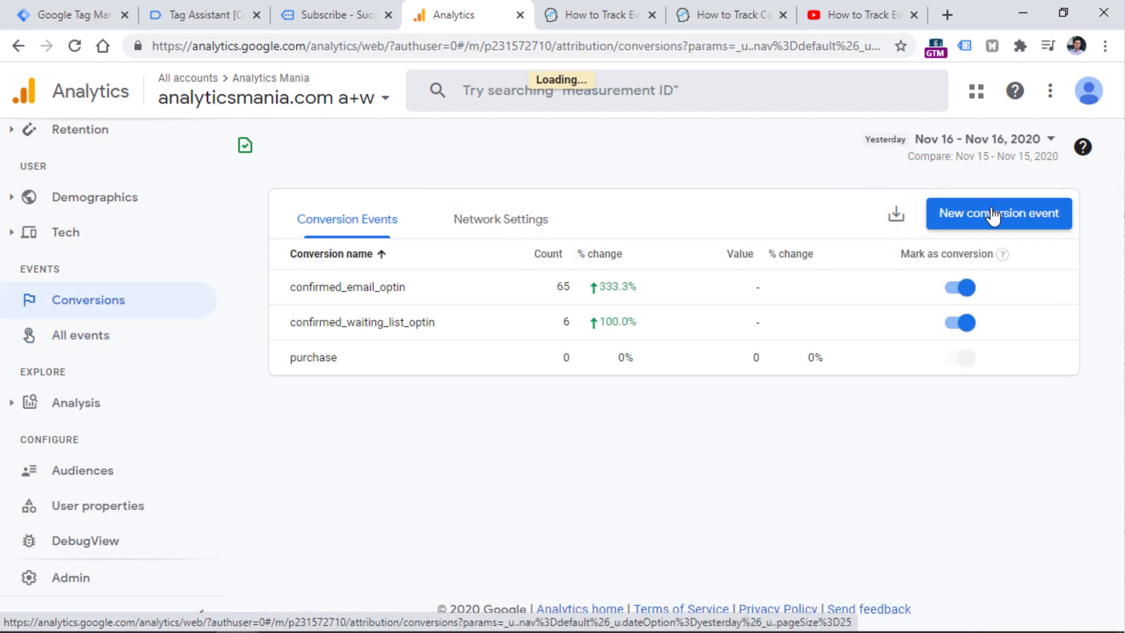
pyautogui.click(1004, 222)
pyautogui.click(675, 324)
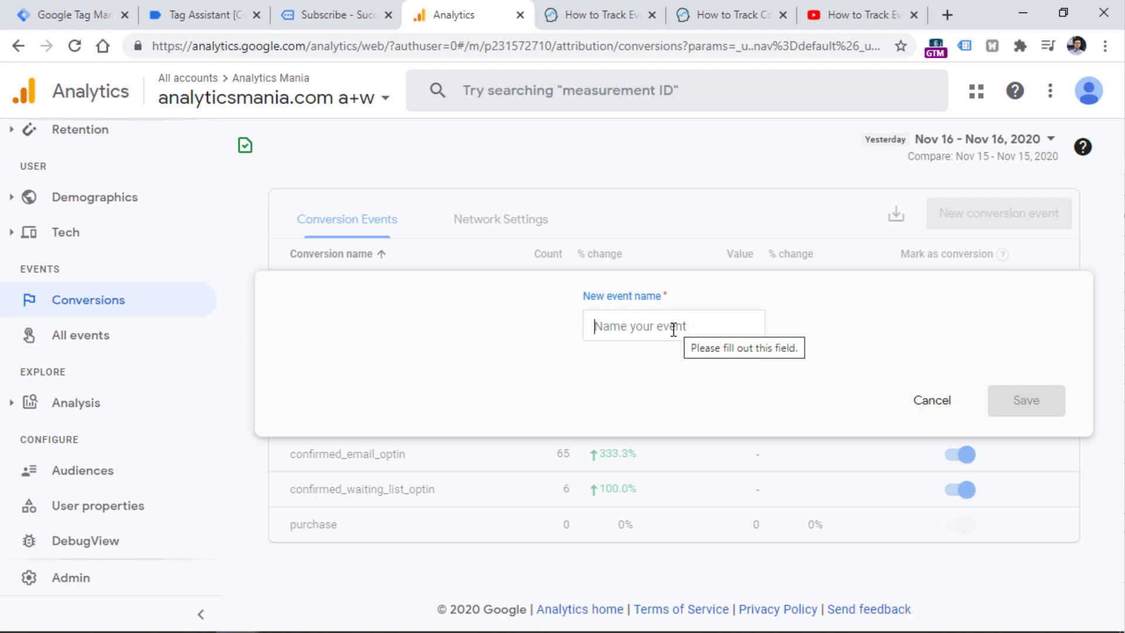
pyautogui.click(1124, 351)
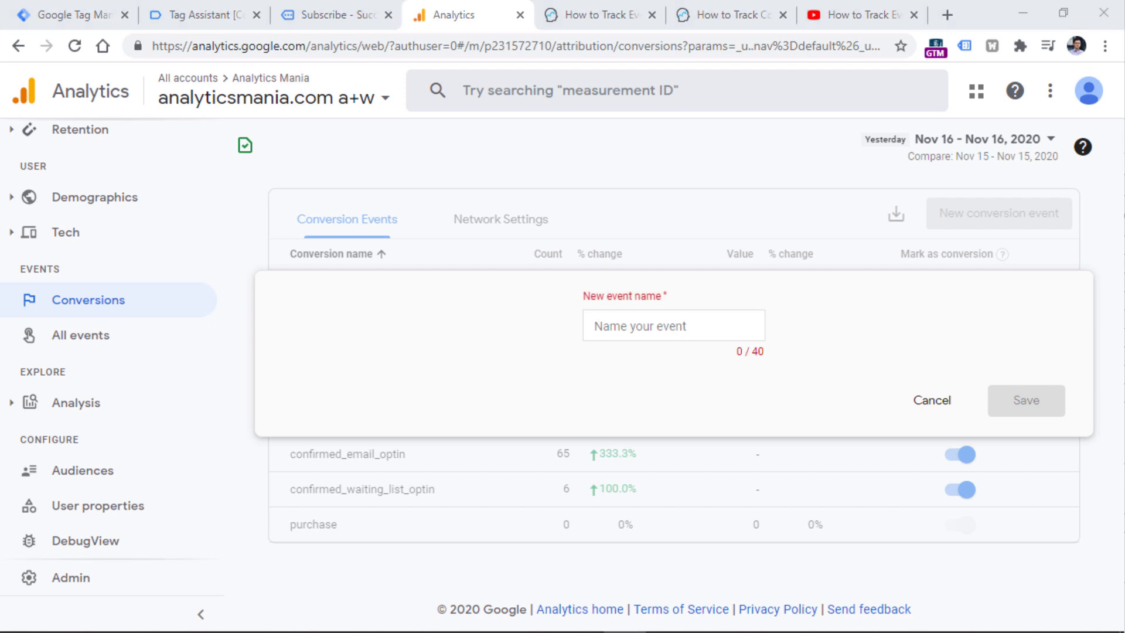
pyautogui.write('riber_to_newsletter')
pyautogui.click(1023, 403)
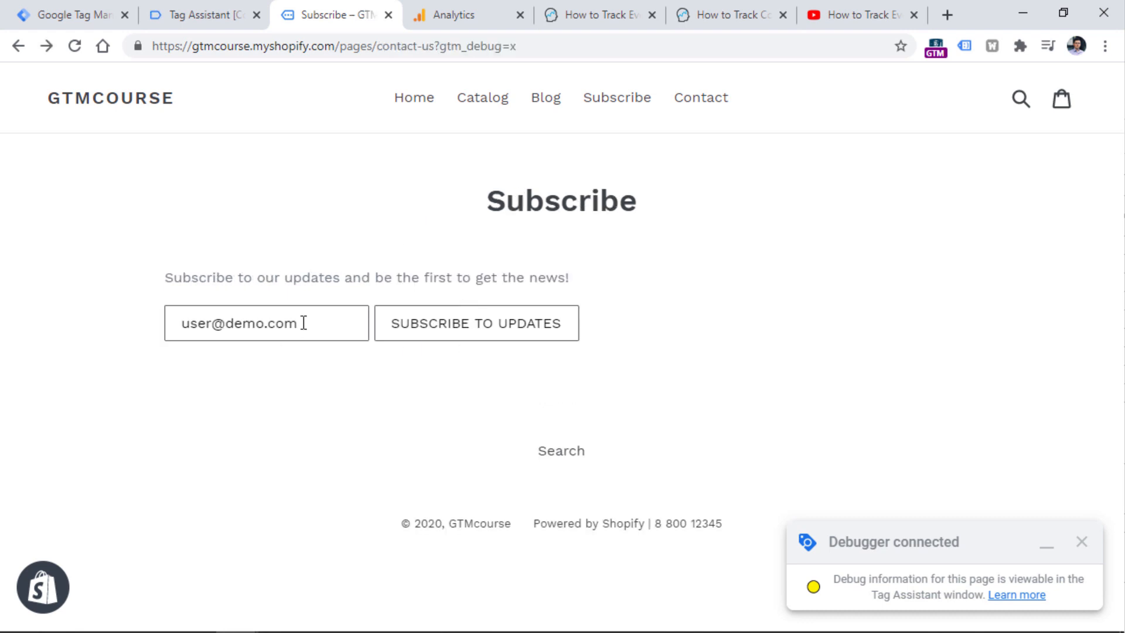
# Step: Resubmit the shop's newsletter form with a test email address and check the tags fired on the new emailSubscriber event in Tag Assistant
pyautogui.tripleClick(276, 324)
pyautogui.click(276, 324)
pyautogui.click(477, 333)
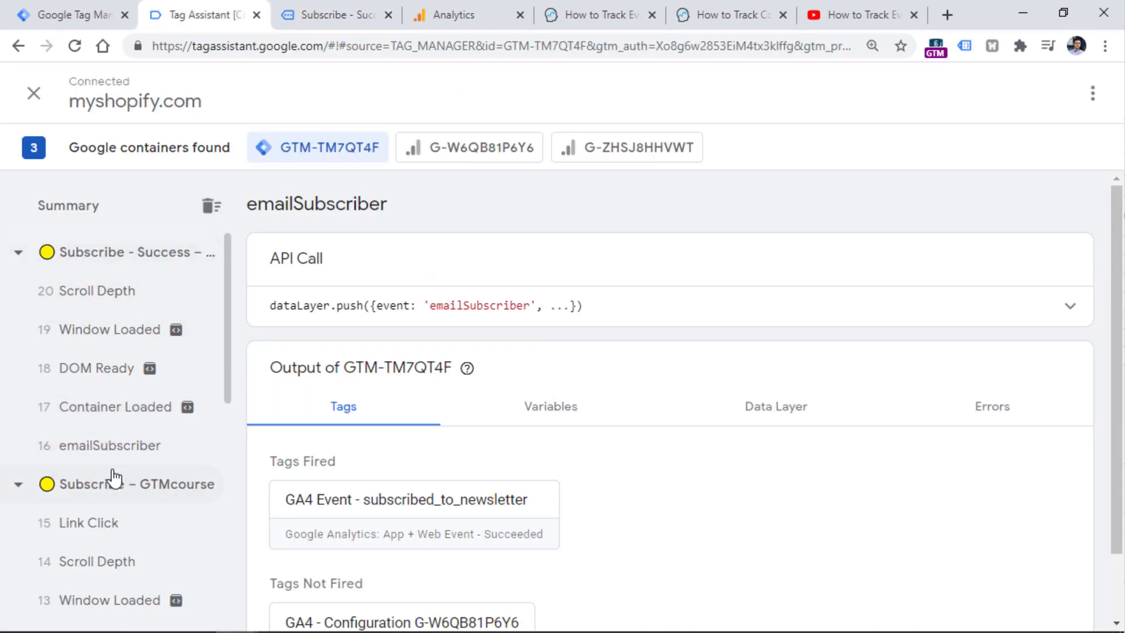
pyautogui.click(110, 451)
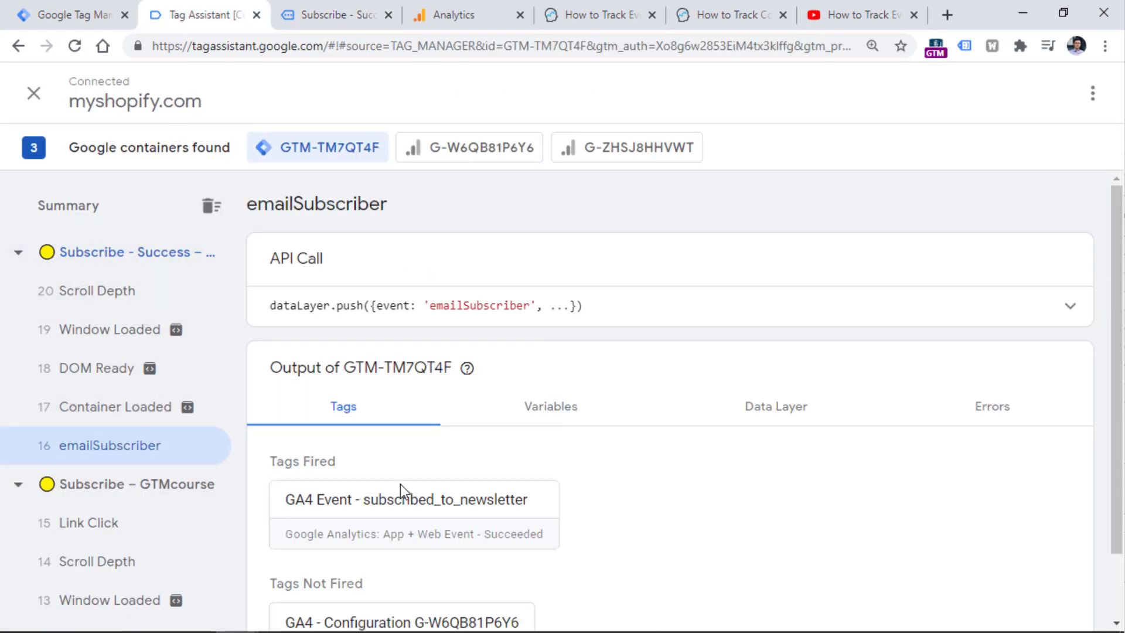
# Step: Return to DebugView in Google Analytics and select another debug device to check the repeated subscription
pyautogui.click(471, 6)
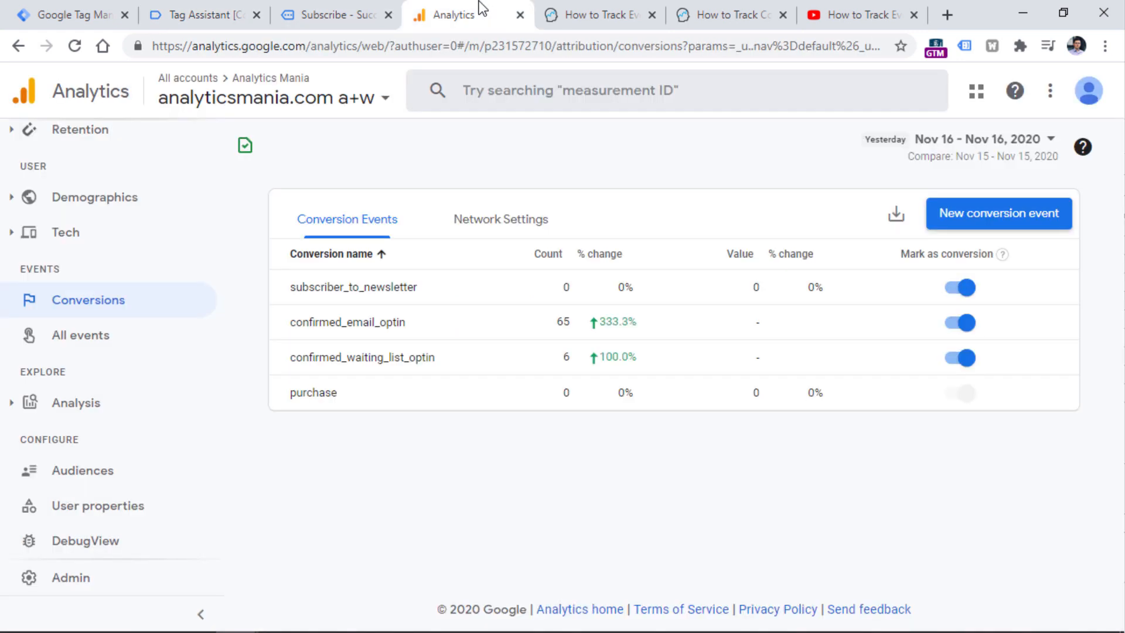
pyautogui.click(82, 541)
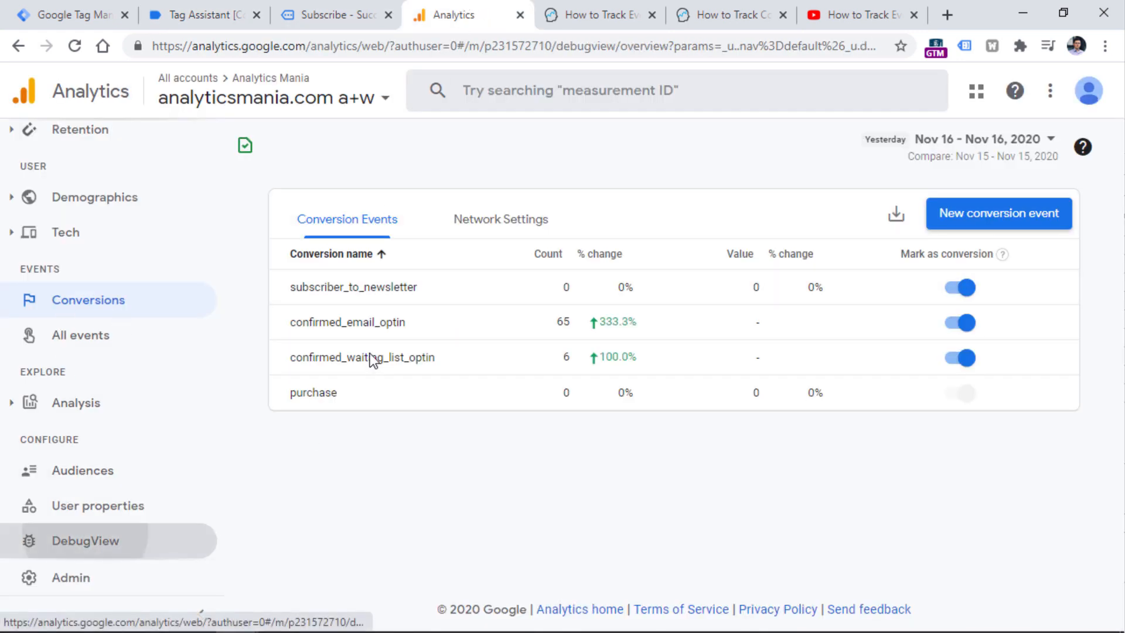
pyautogui.click(311, 156)
pyautogui.click(316, 316)
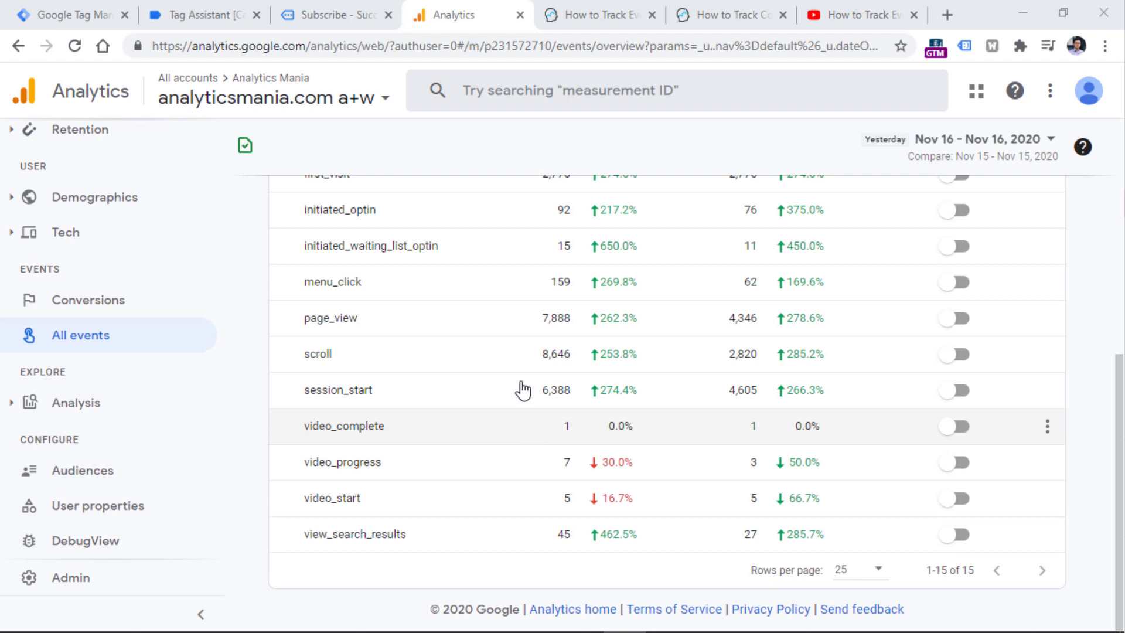
# Step: Start a new custom event based on existing events in Google Analytics and name it thank_you_page_visit
pyautogui.scroll(5, 538, 375)
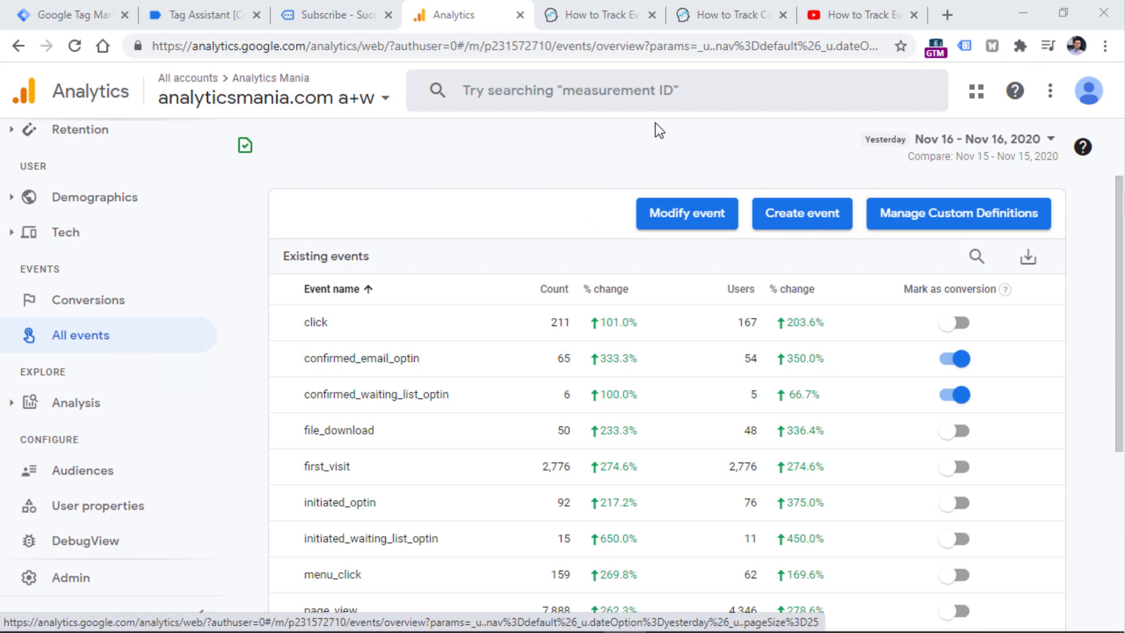
pyautogui.click(801, 218)
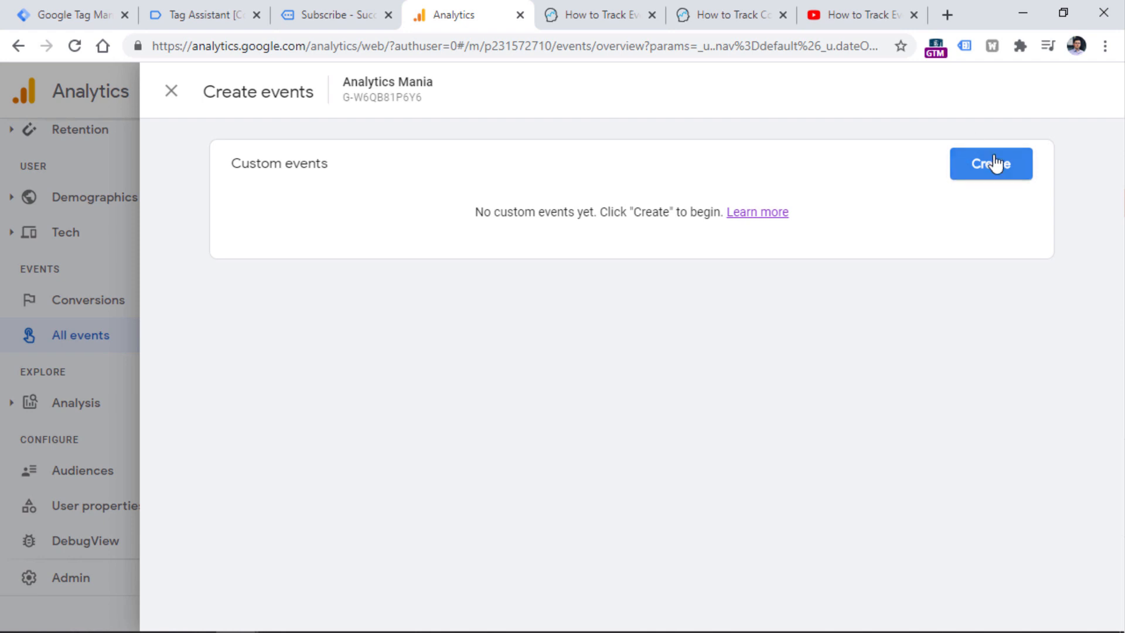
pyautogui.click(997, 167)
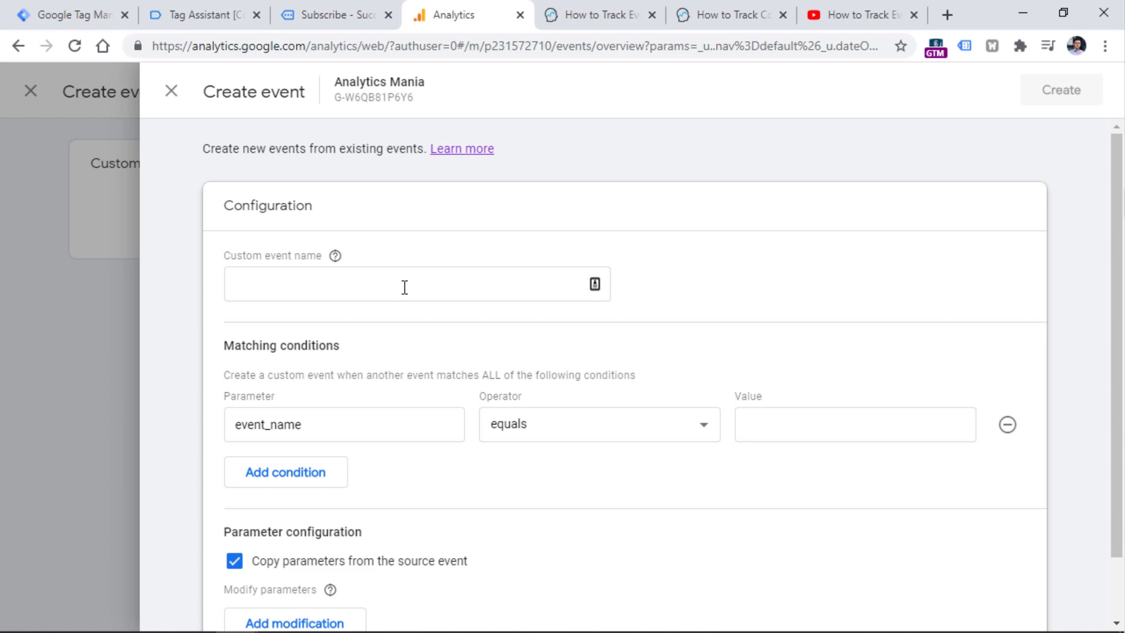
pyautogui.click(405, 288)
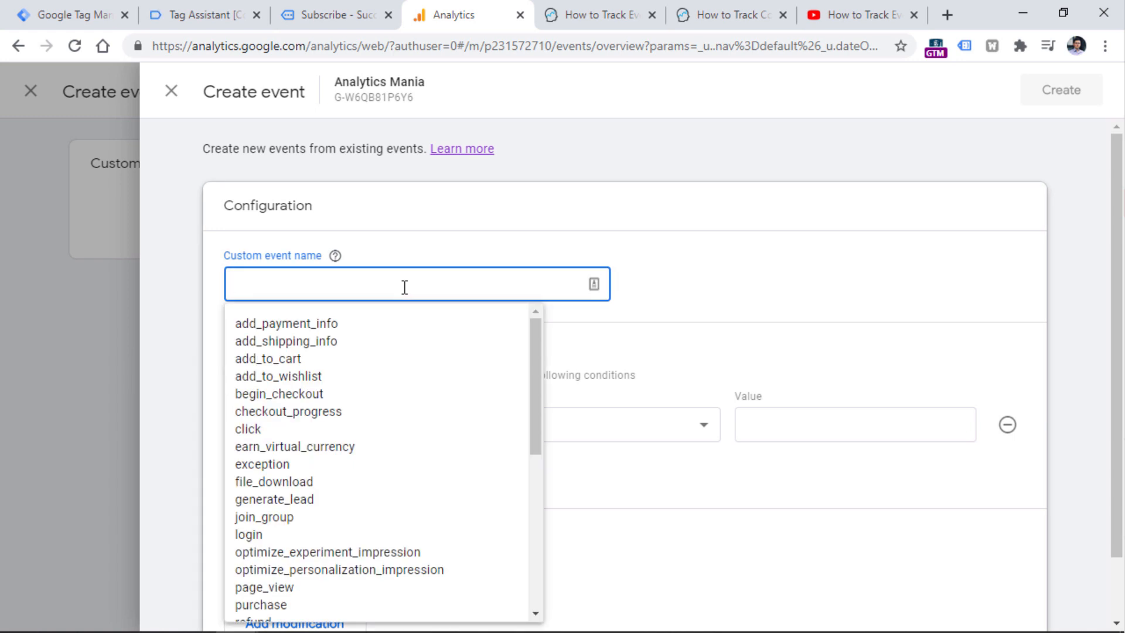
pyautogui.write('thank_you_page_visit')
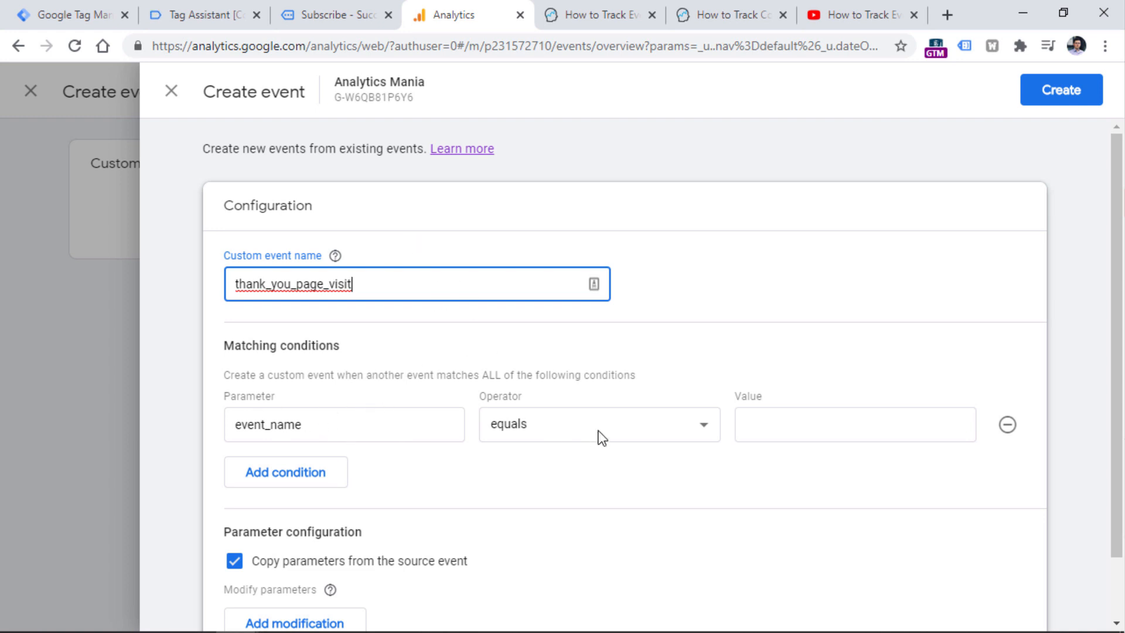
# Step: Set the custom event's first matching condition to event_name equals page_view
pyautogui.click(810, 421)
pyautogui.write('page_view')
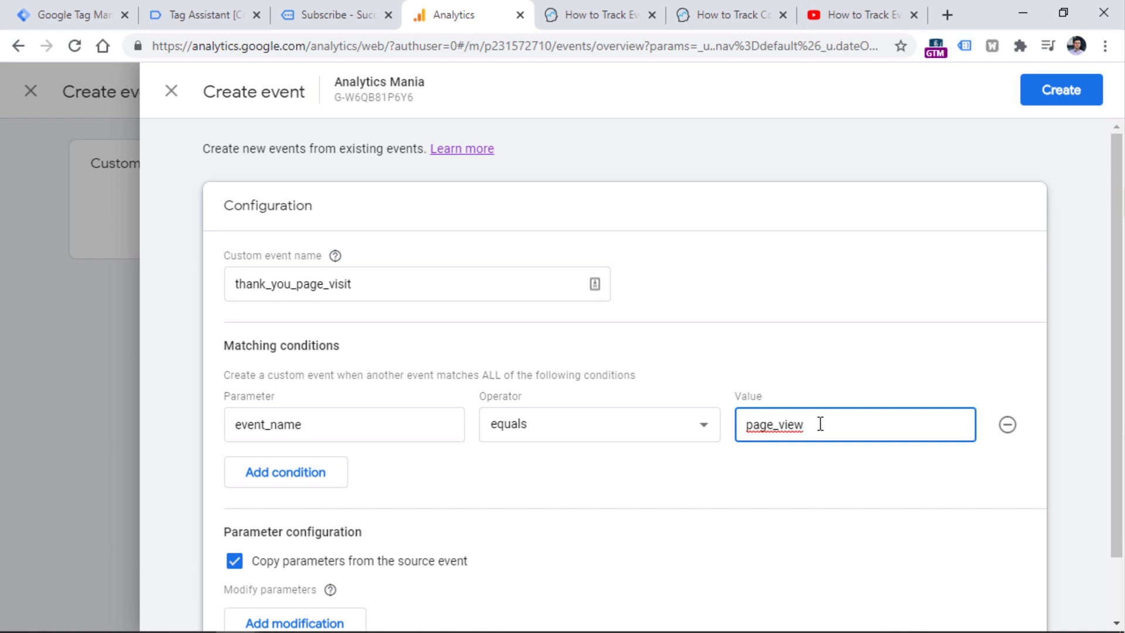
pyautogui.doubleClick(814, 427)
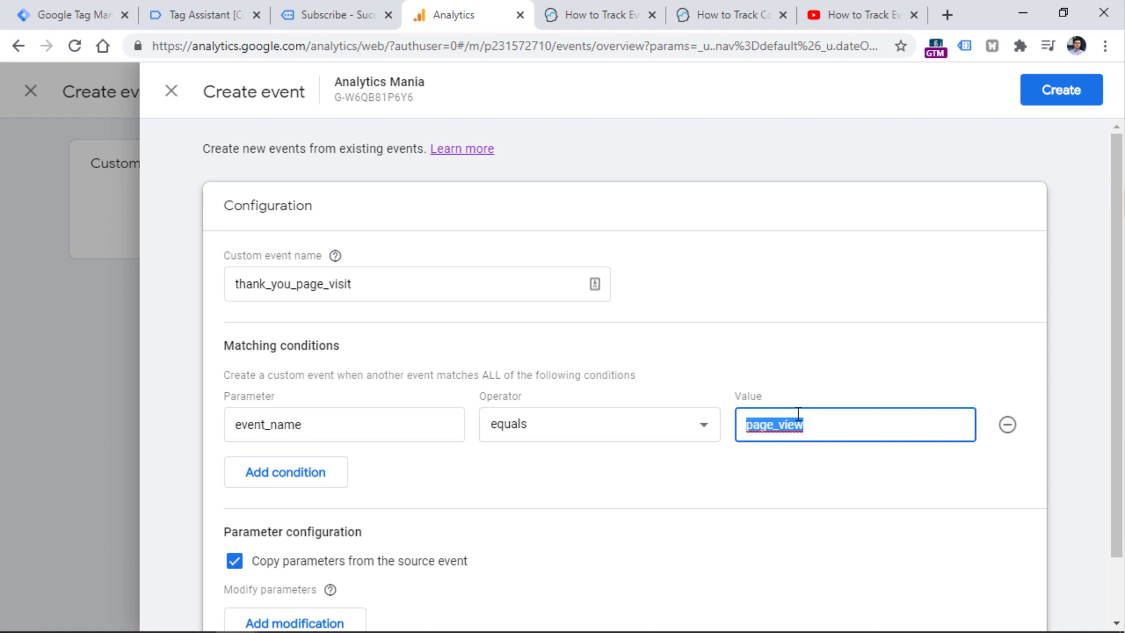
pyautogui.click(613, 354)
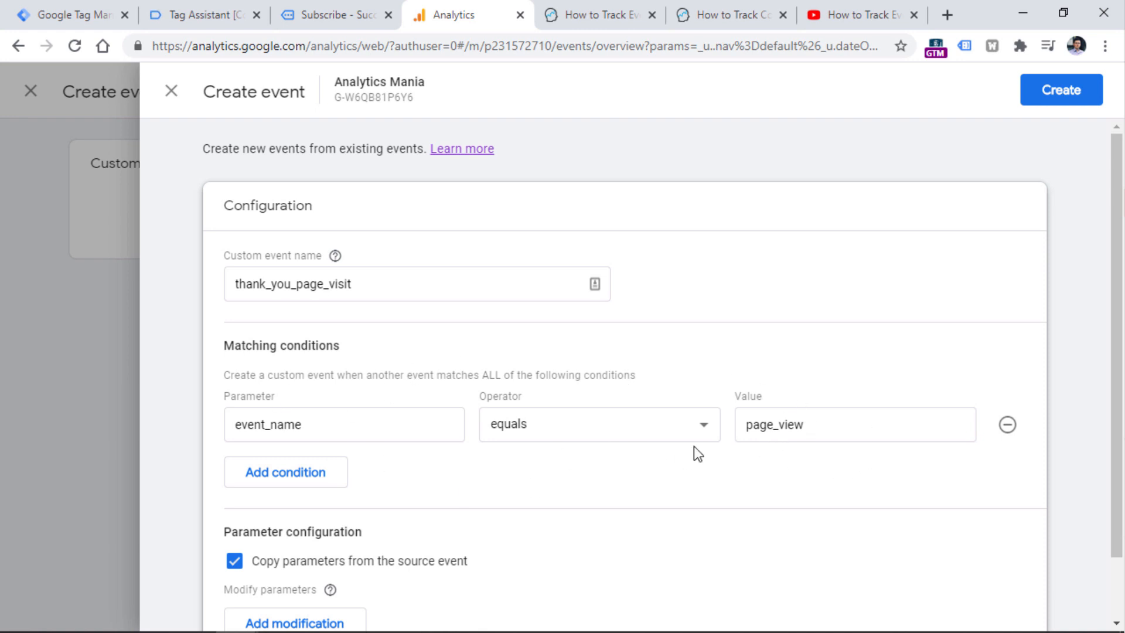
pyautogui.doubleClick(373, 296)
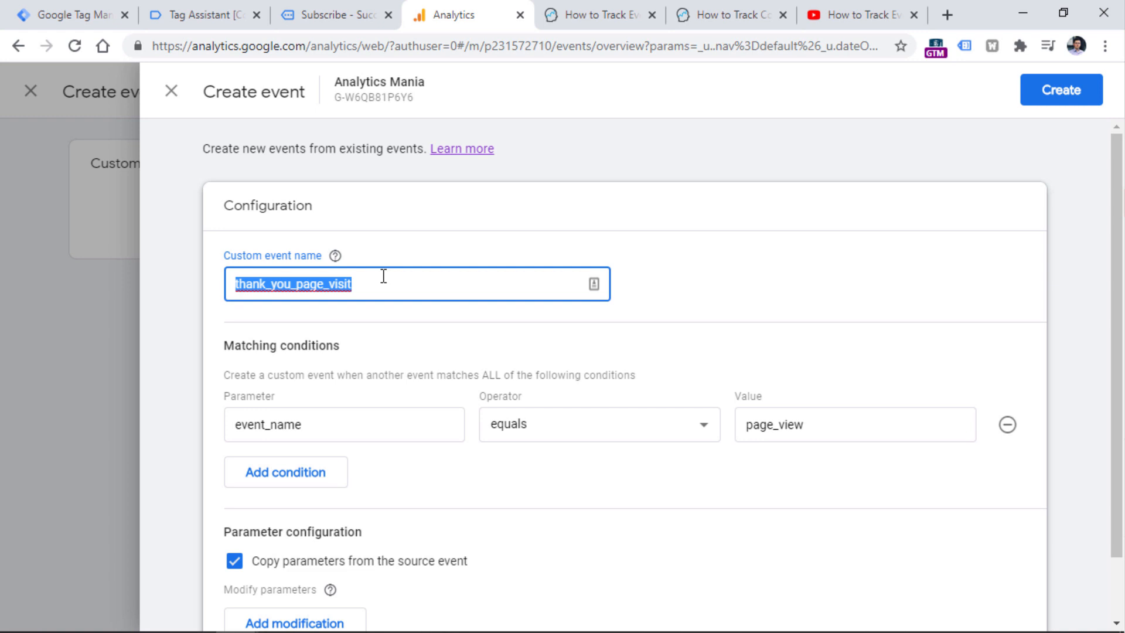
# Step: Add a second matching condition to the custom event: page_location contains /thank-you/
pyautogui.click(282, 487)
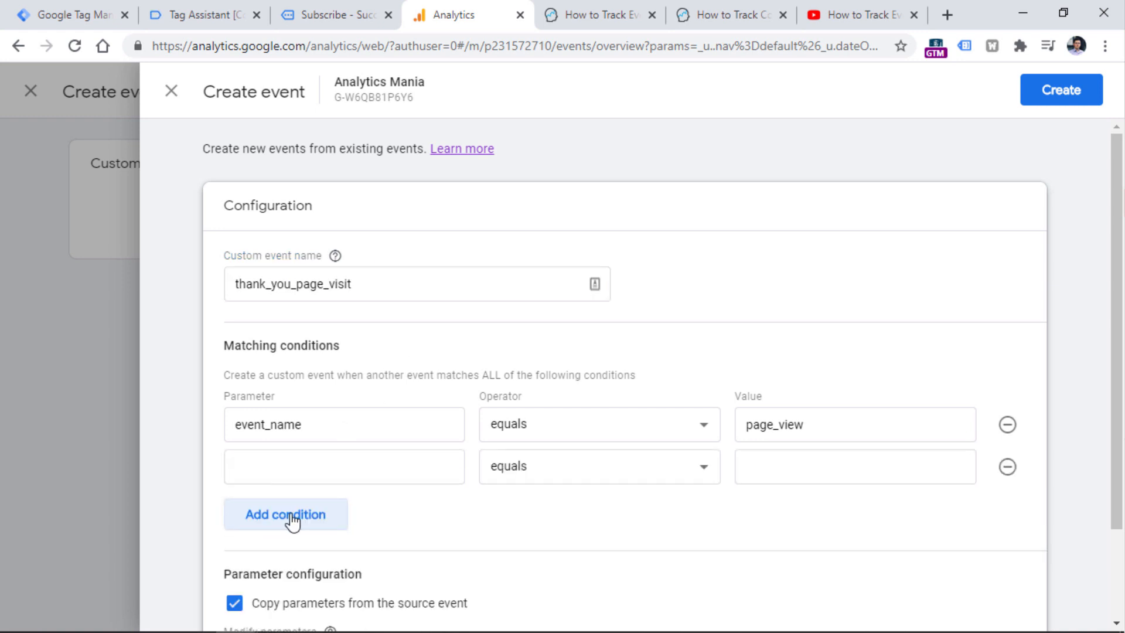
pyautogui.click(333, 466)
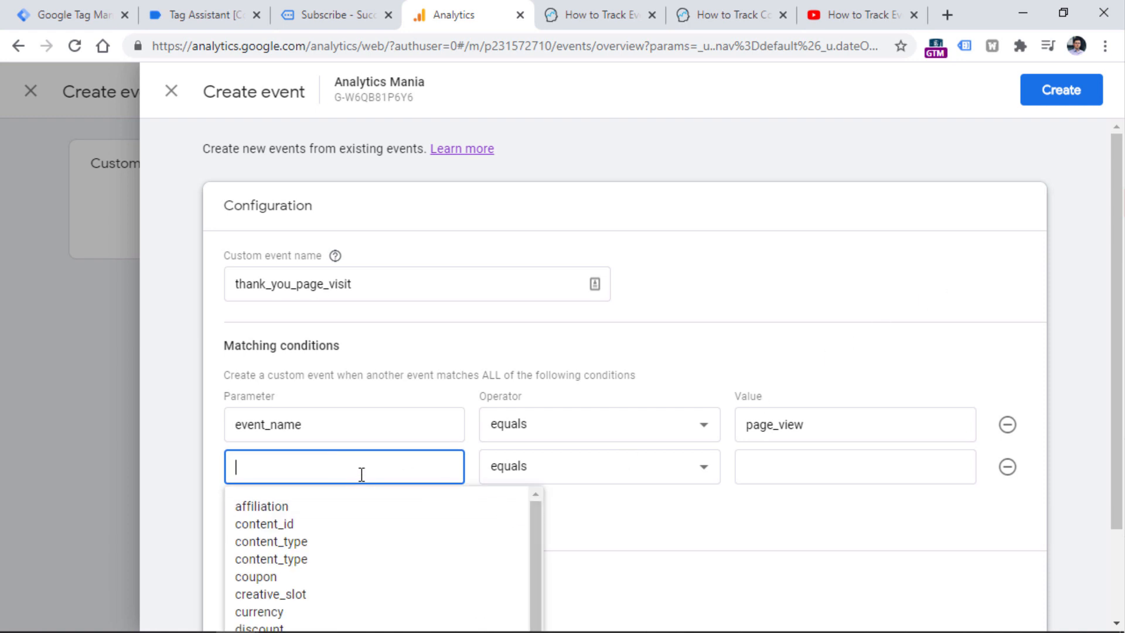
pyautogui.scroll(-5, 339, 445)
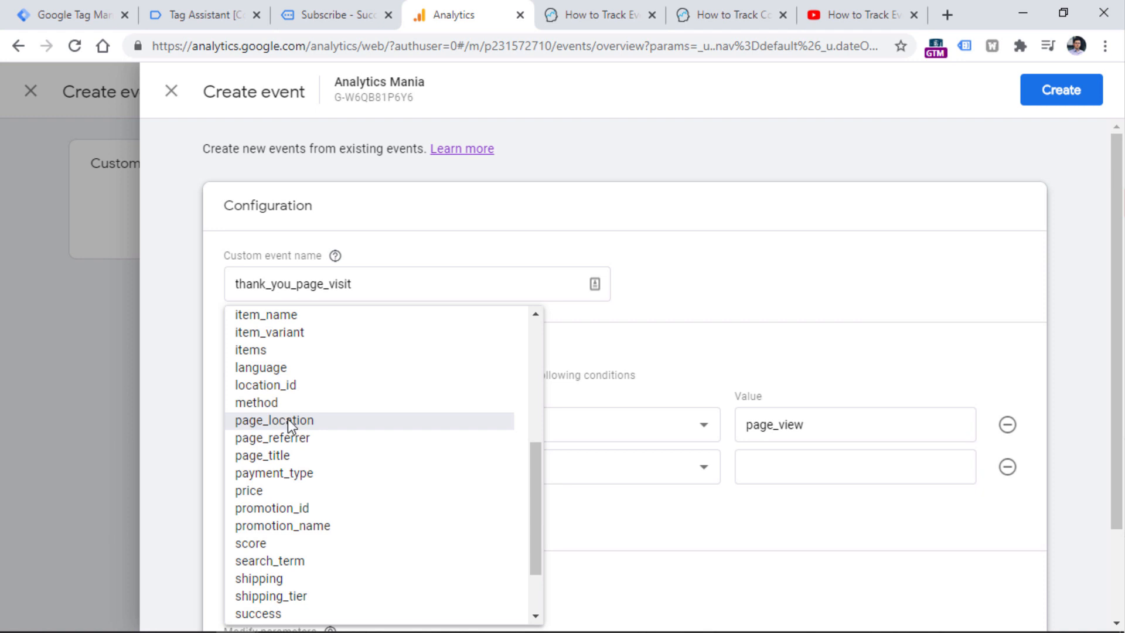
pyautogui.click(286, 420)
pyautogui.click(590, 469)
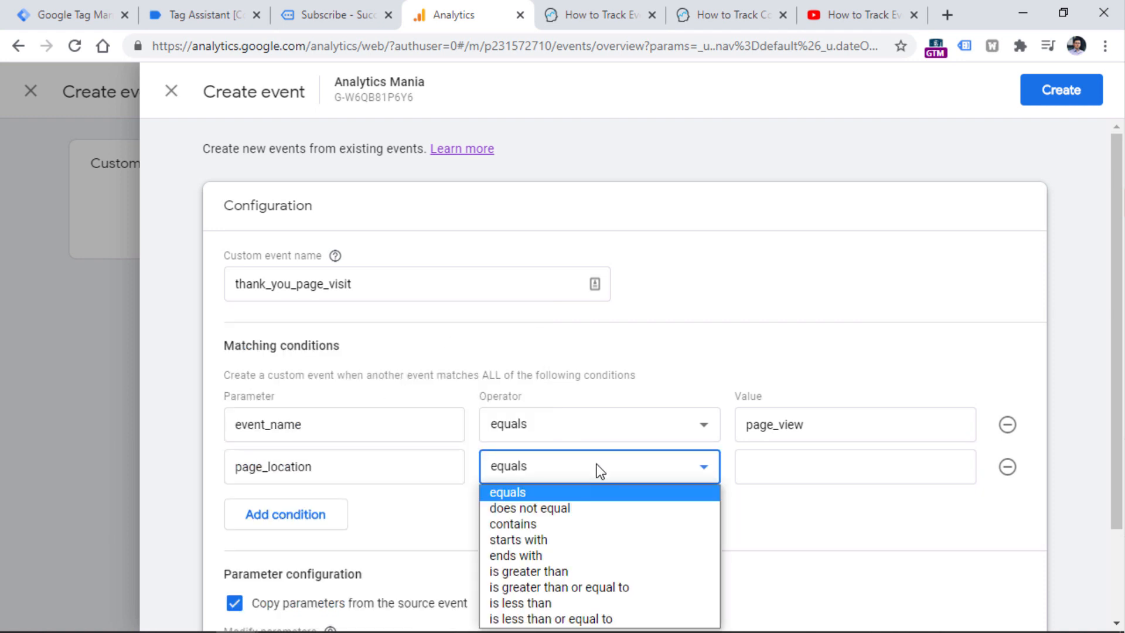
pyautogui.click(567, 524)
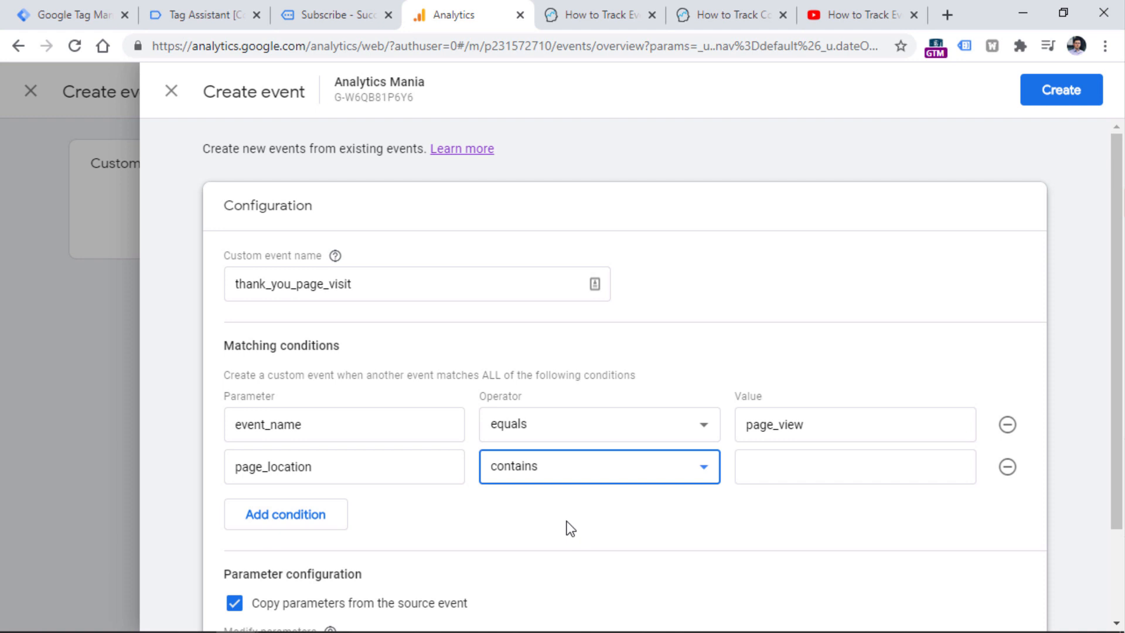
pyautogui.click(848, 458)
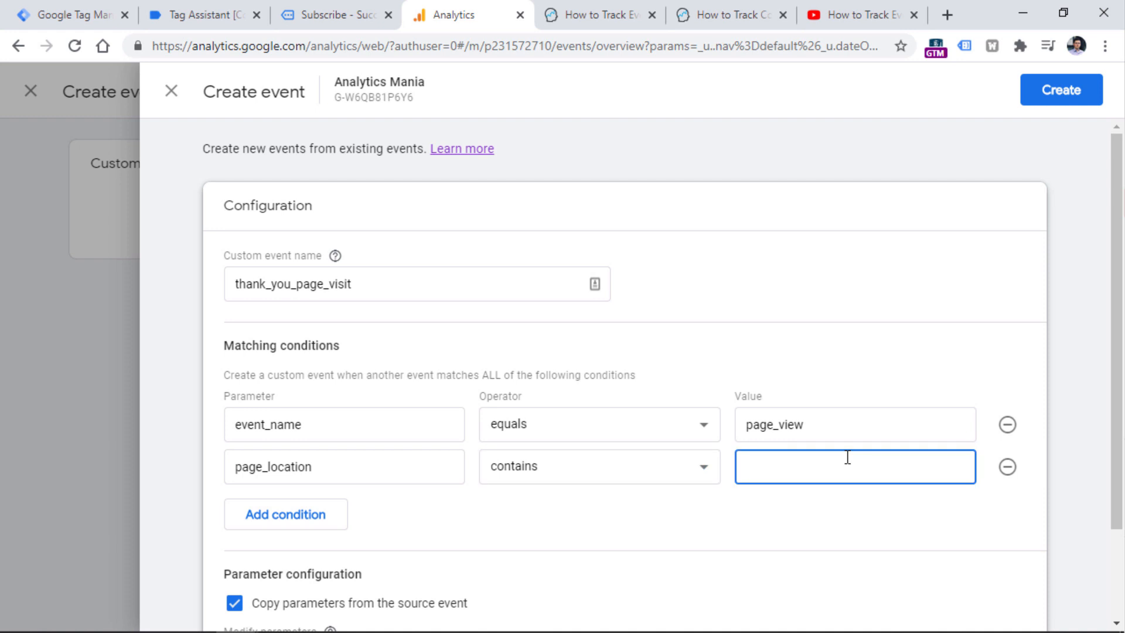
pyautogui.write('/thank-you/')
pyautogui.moveTo(847, 457); pyautogui.dragTo(740, 459)
pyautogui.click(790, 514)
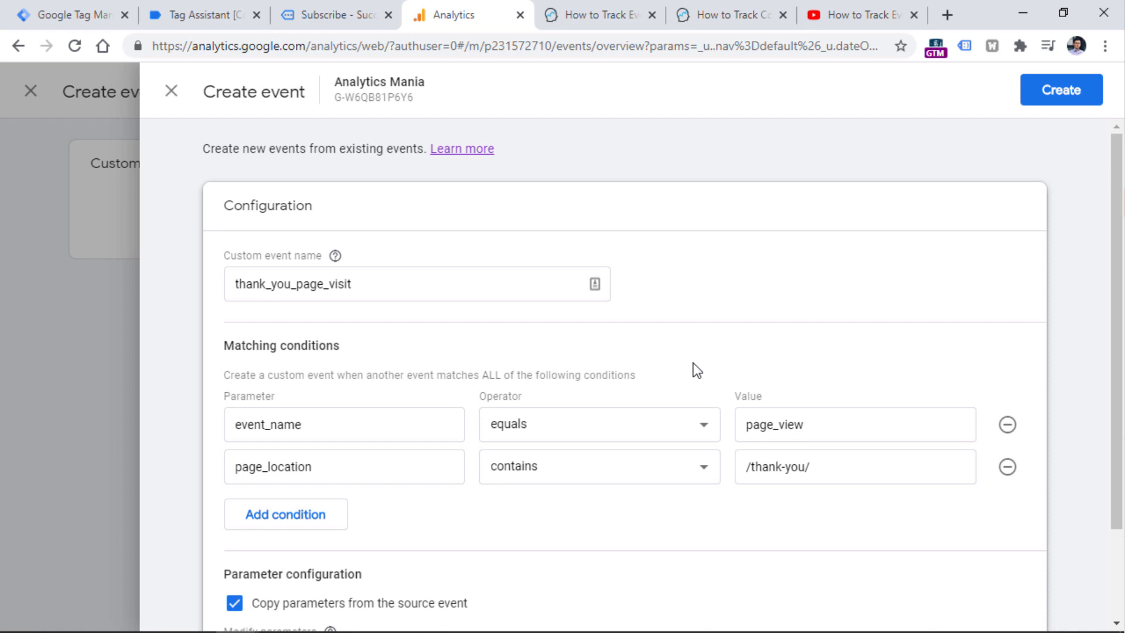
# Step: Copy the custom event's name, create the event with the source event's parameters kept, and close the custom events list
pyautogui.moveTo(369, 283); pyautogui.dragTo(230, 279)
pyautogui.scroll(-2, 461, 390)
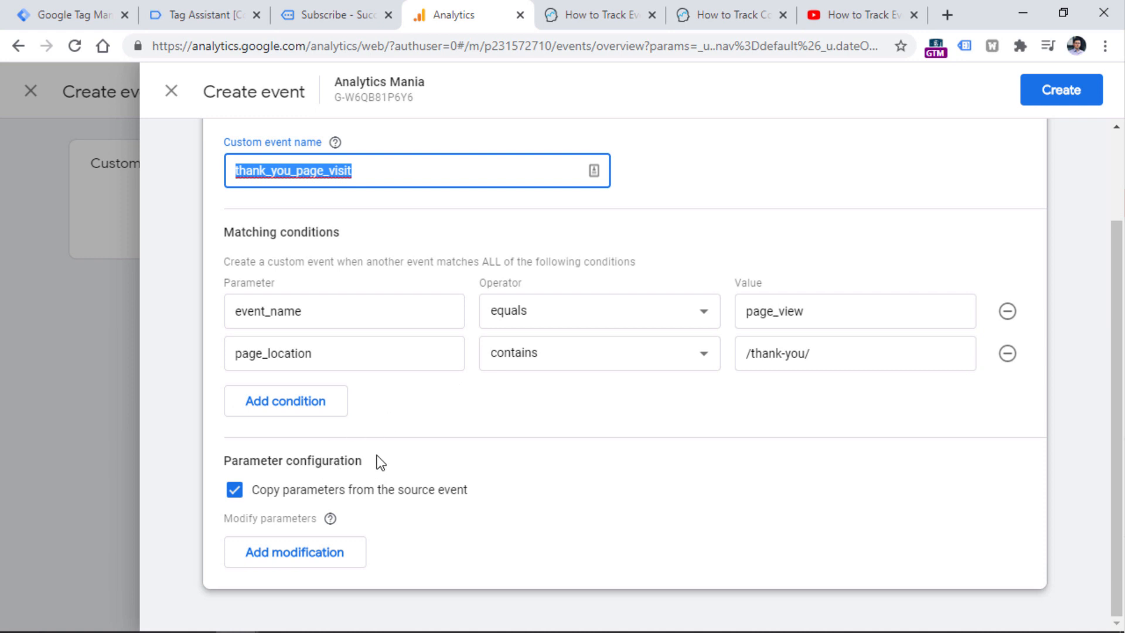
pyautogui.click(374, 176)
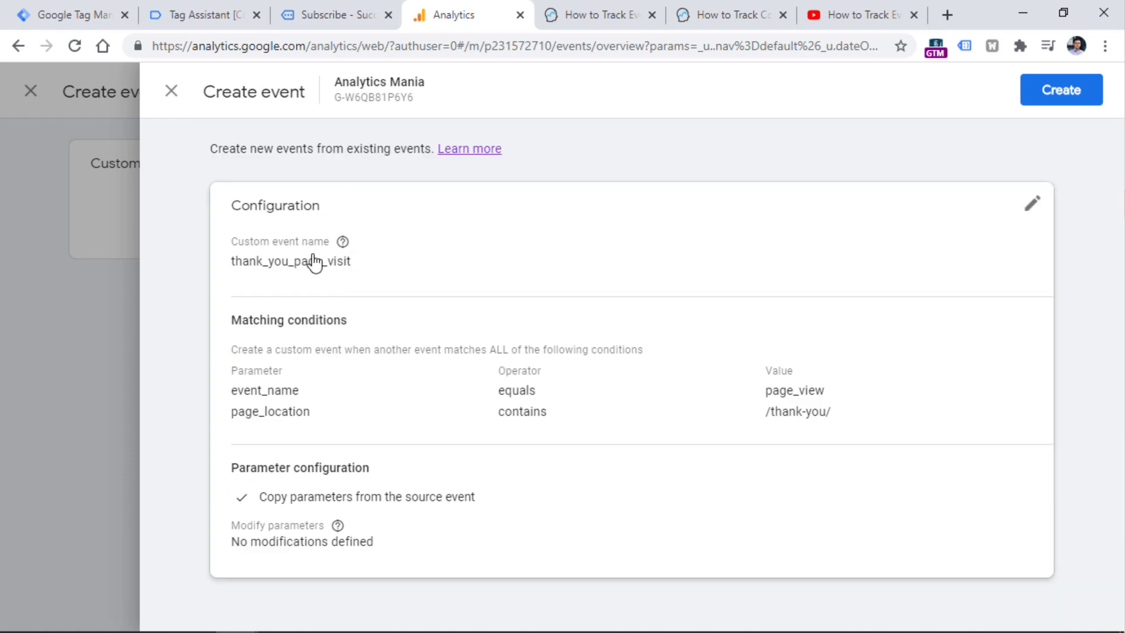
pyautogui.click(309, 254)
pyautogui.doubleClick(379, 284)
pyautogui.hotkey('ctrl', 'c')
pyautogui.scroll(-2, 307, 327)
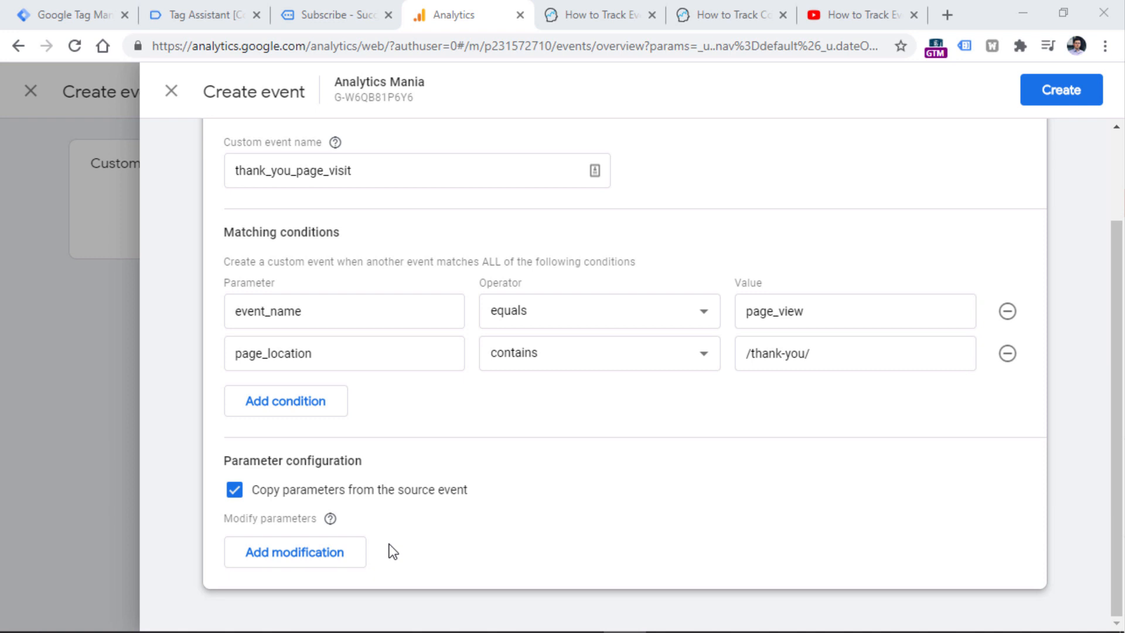
pyautogui.click(1064, 95)
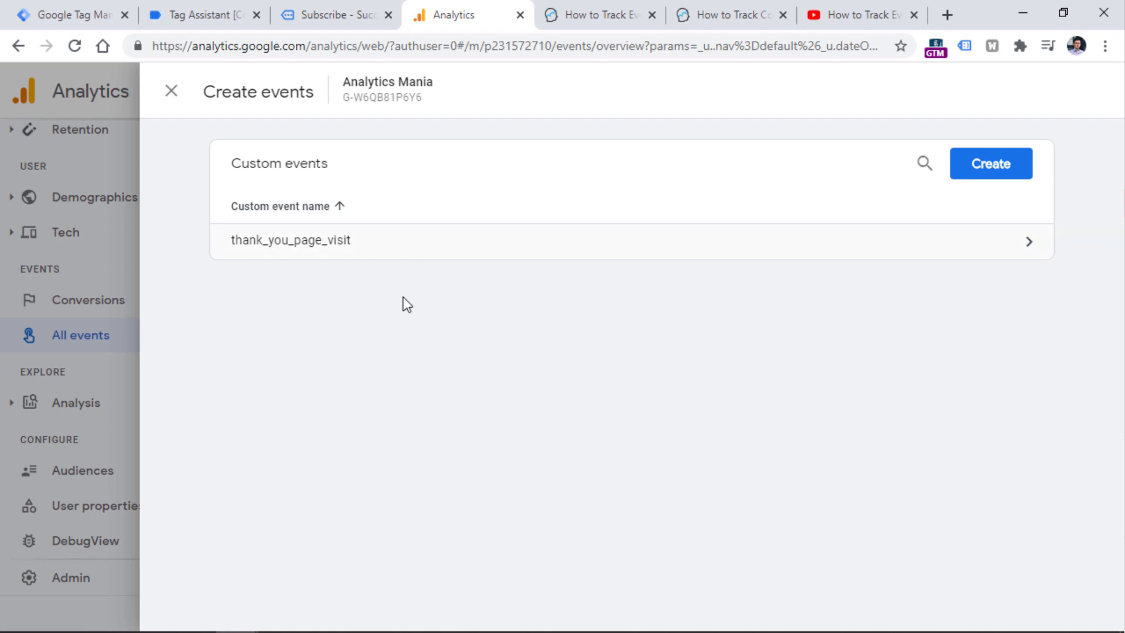
pyautogui.click(171, 91)
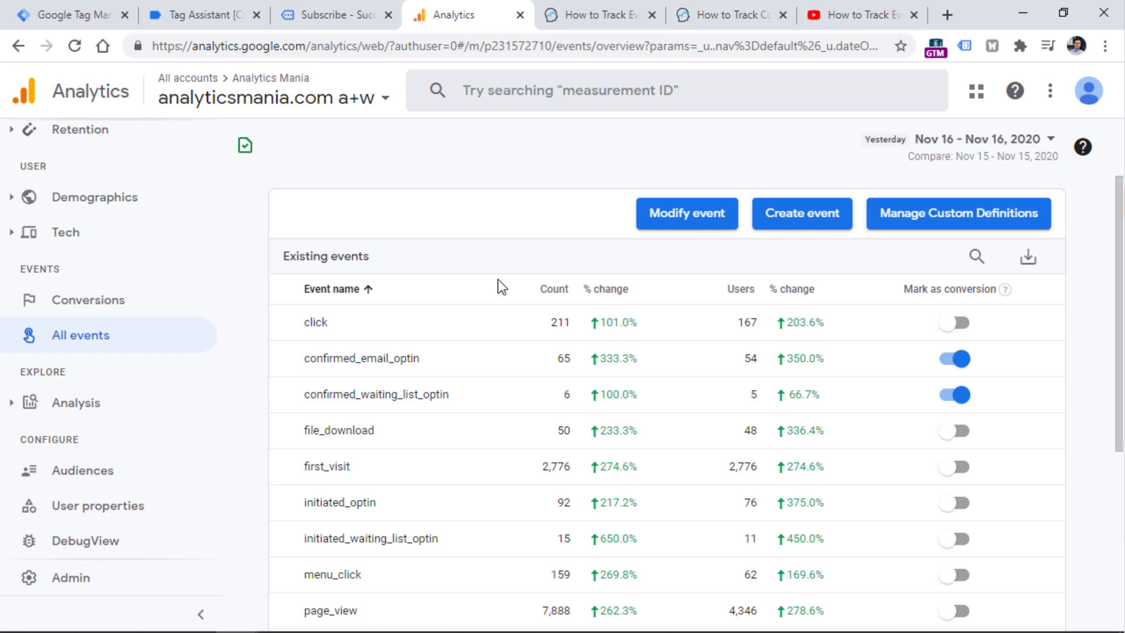
# Step: Register thank_you_page_visit as a new conversion event in Google Analytics and save it
pyautogui.scroll(-5, 411, 234)
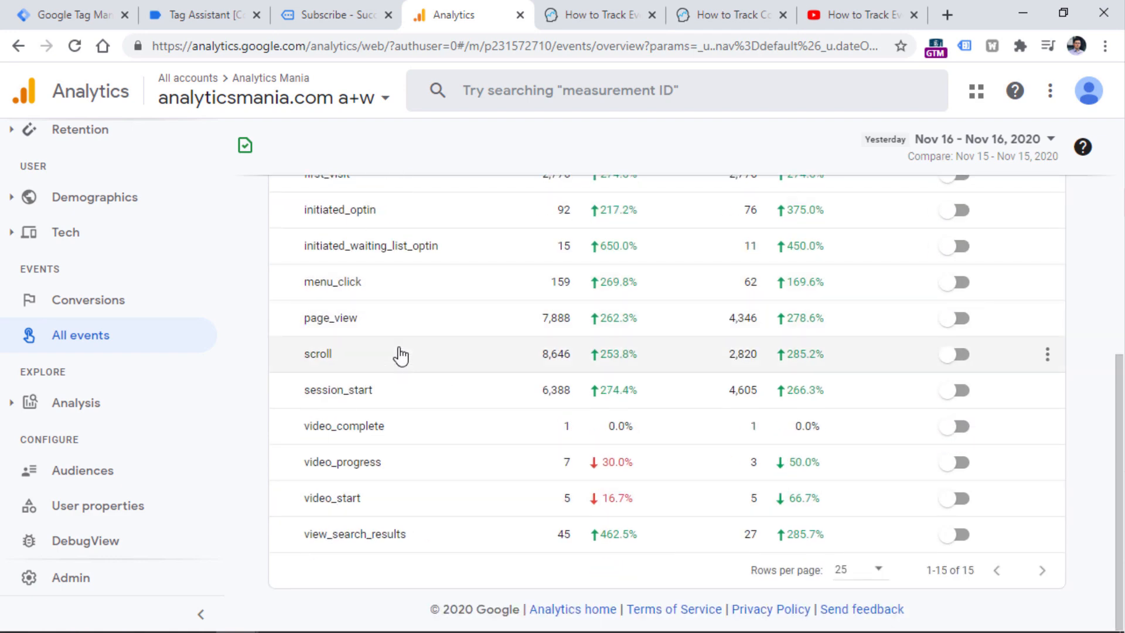
pyautogui.scroll(5, 390, 304)
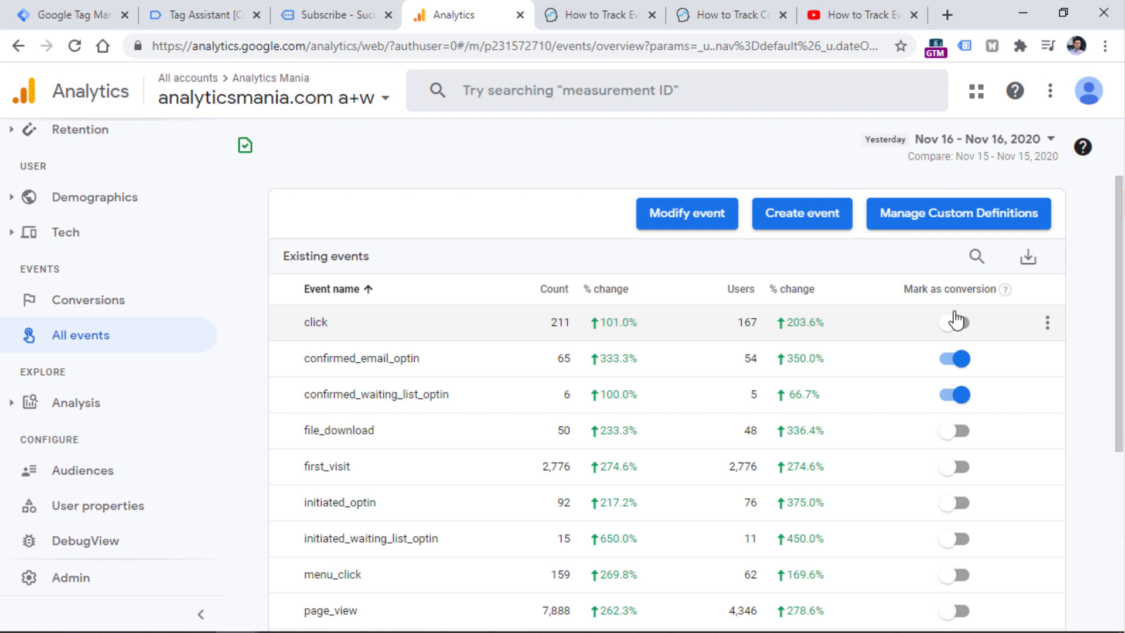
pyautogui.click(101, 309)
pyautogui.click(1004, 218)
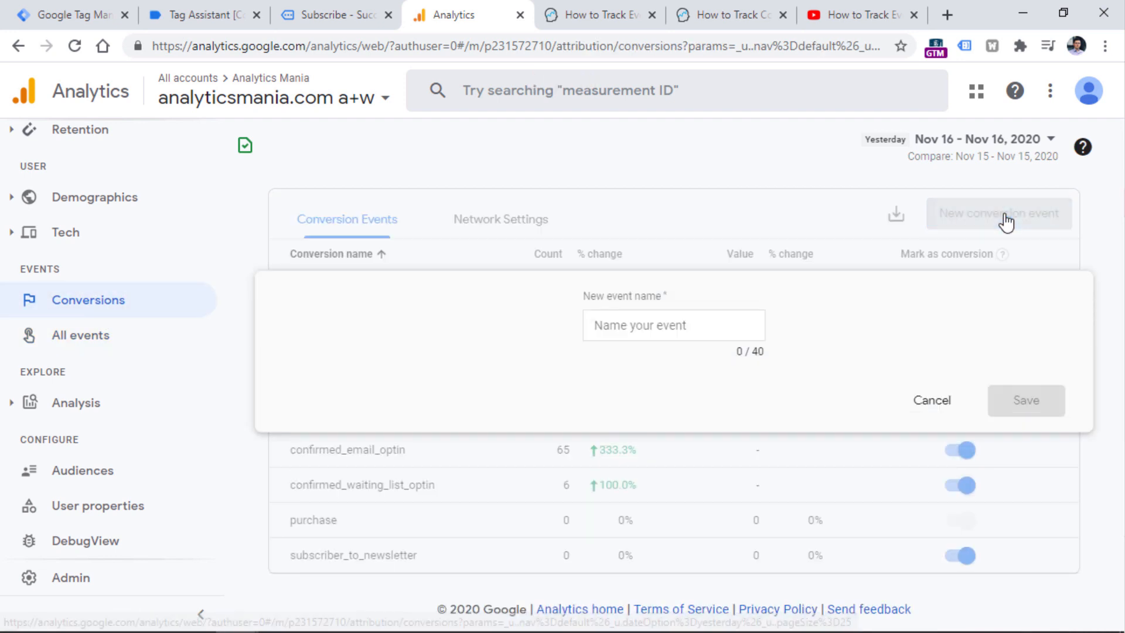
pyautogui.click(662, 321)
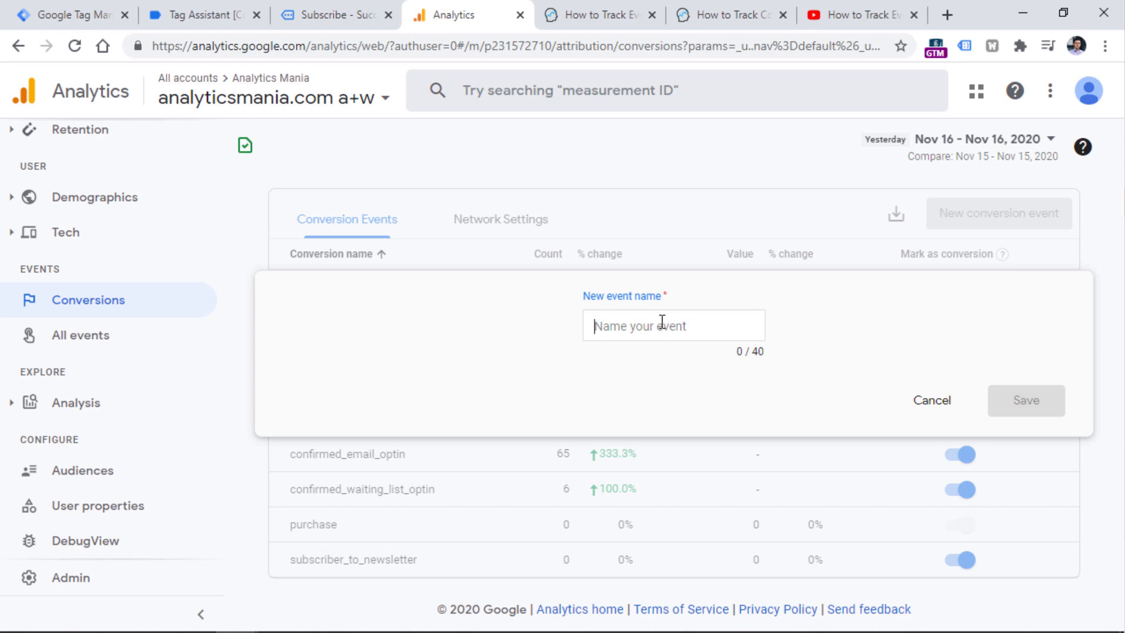
pyautogui.hotkey('ctrl', 'v')
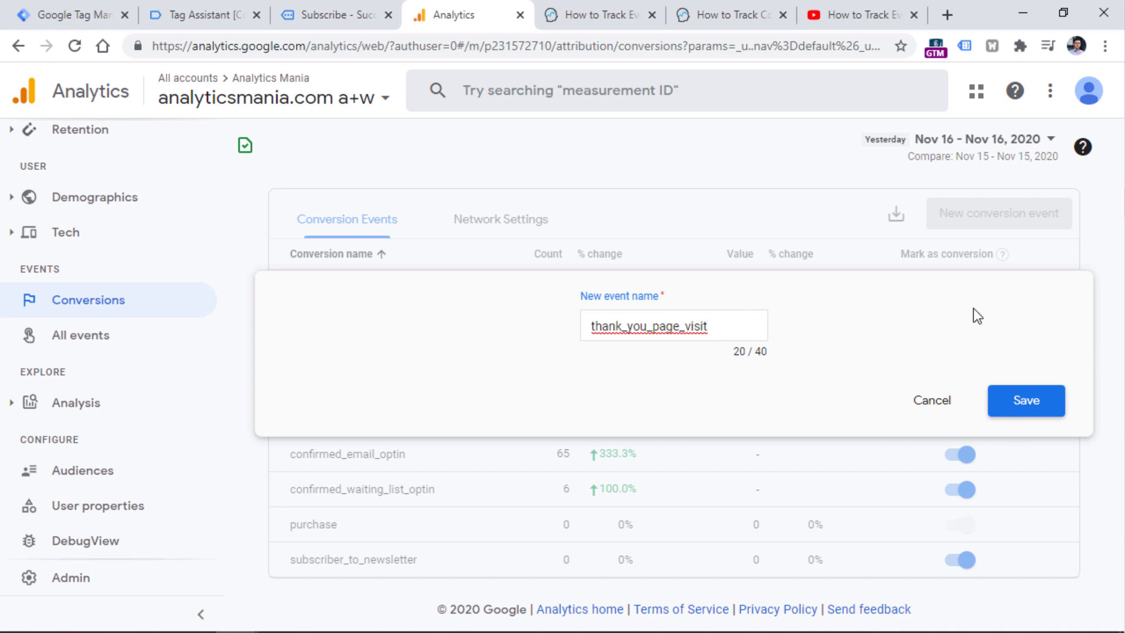
pyautogui.click(1017, 401)
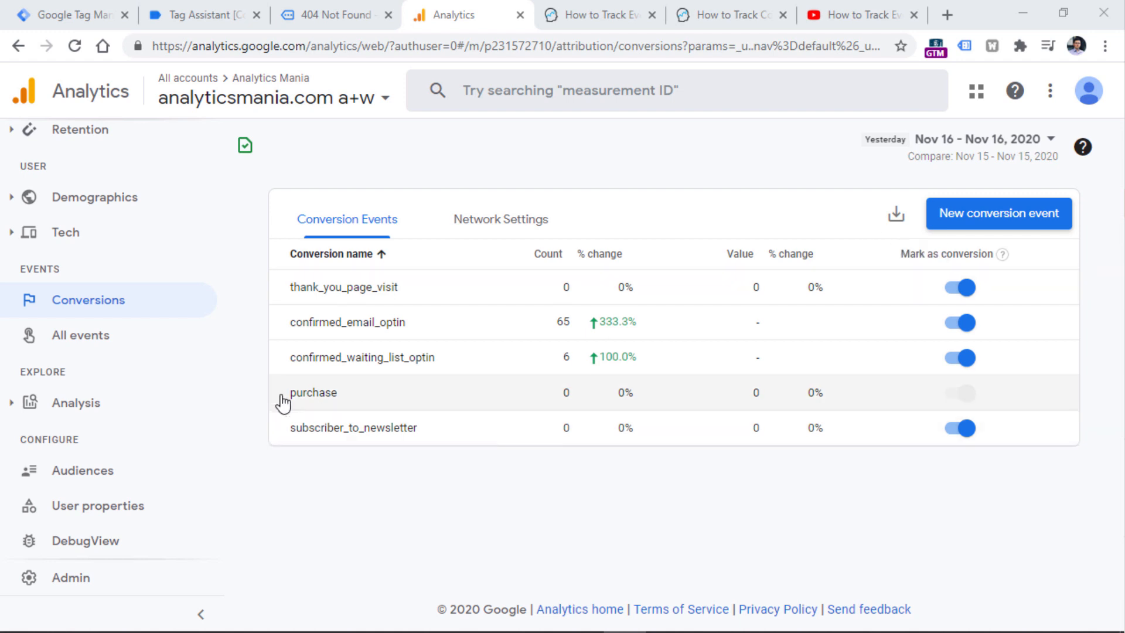
# Step: Open DebugView and select another debug device to check for the thank_you_page_visit conversion
pyautogui.click(103, 552)
pyautogui.click(361, 162)
pyautogui.click(338, 324)
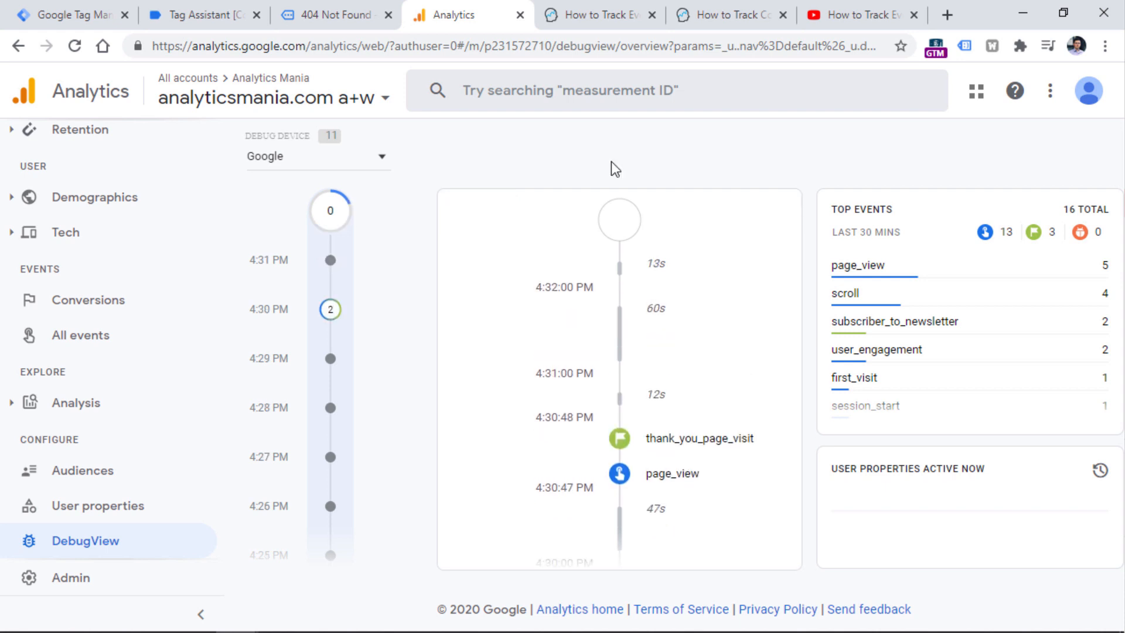
# Step: View the Analytics Mania article on tracking conversions, and skim the one on tracking events with Google Analytics 4 and Google Tag Manager
pyautogui.click(730, 15)
pyautogui.scroll(15, 500, 409)
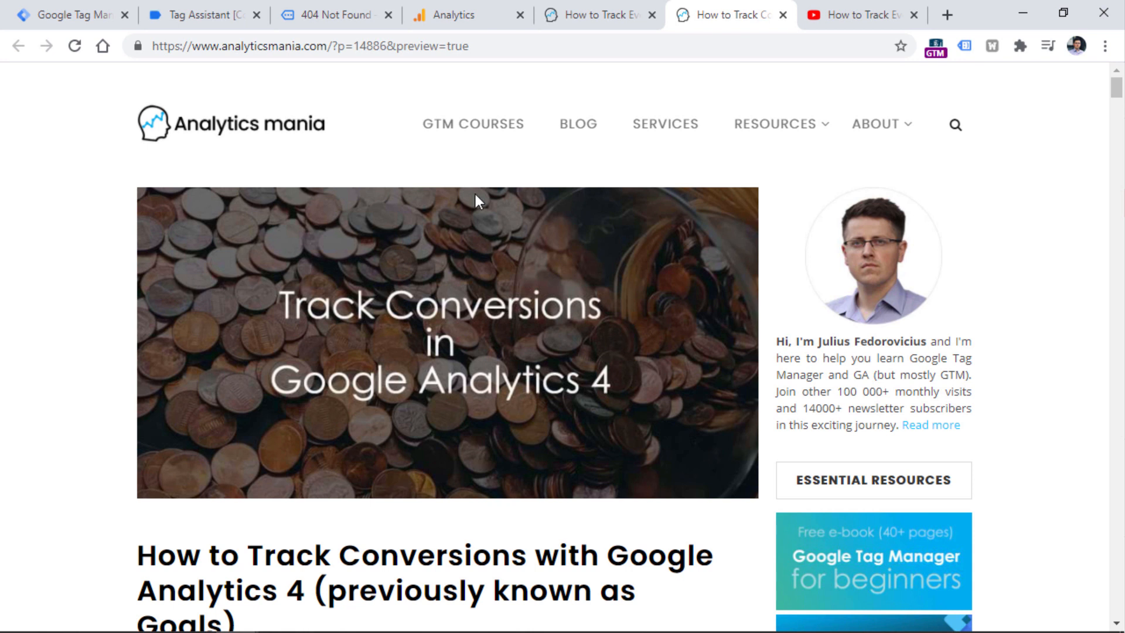
pyautogui.click(595, 11)
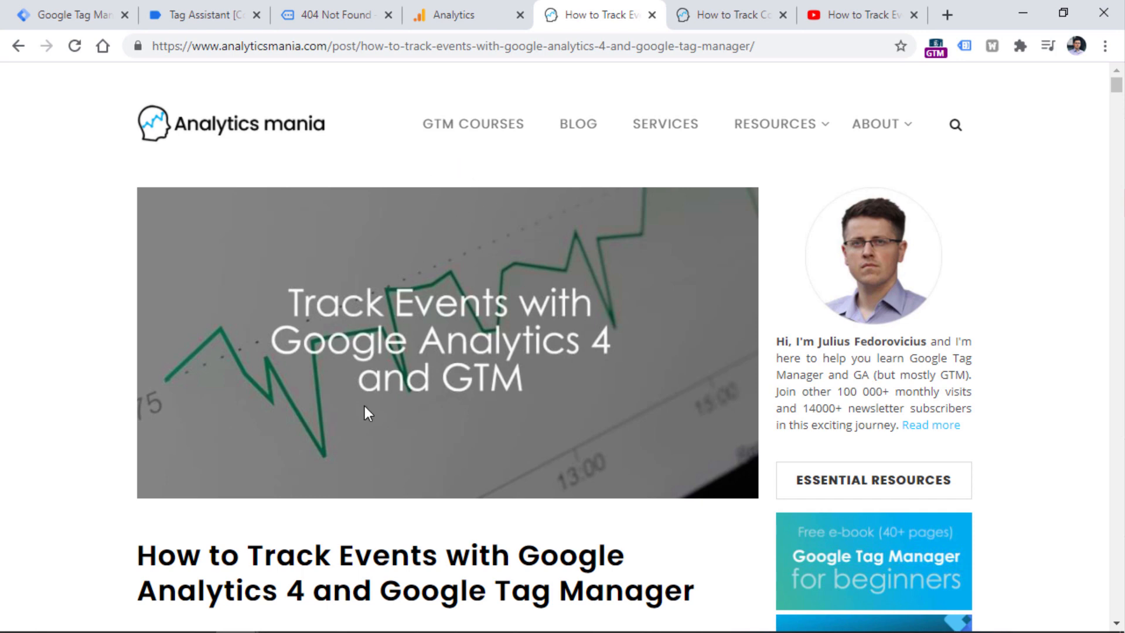
pyautogui.scroll(-5, 364, 403)
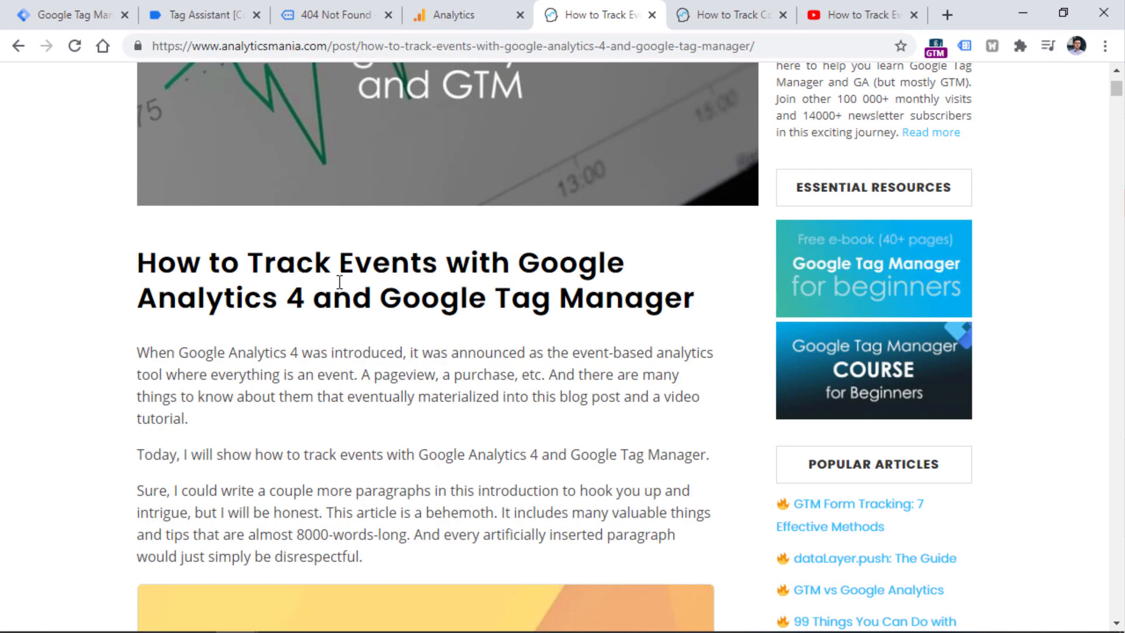
pyautogui.scroll(-20, 410, 288)
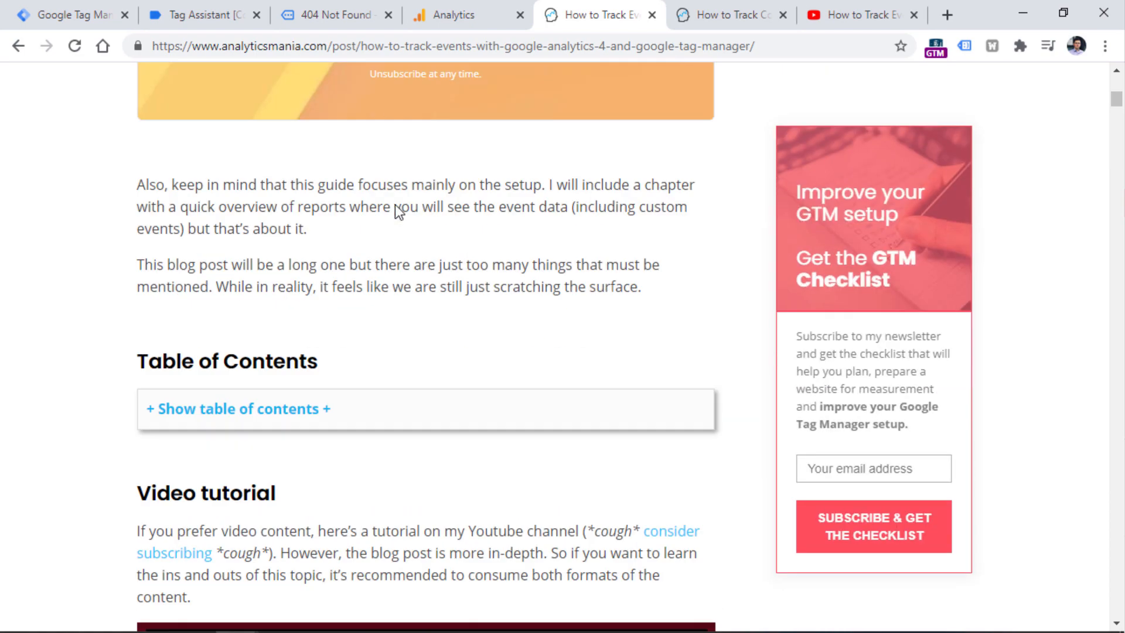